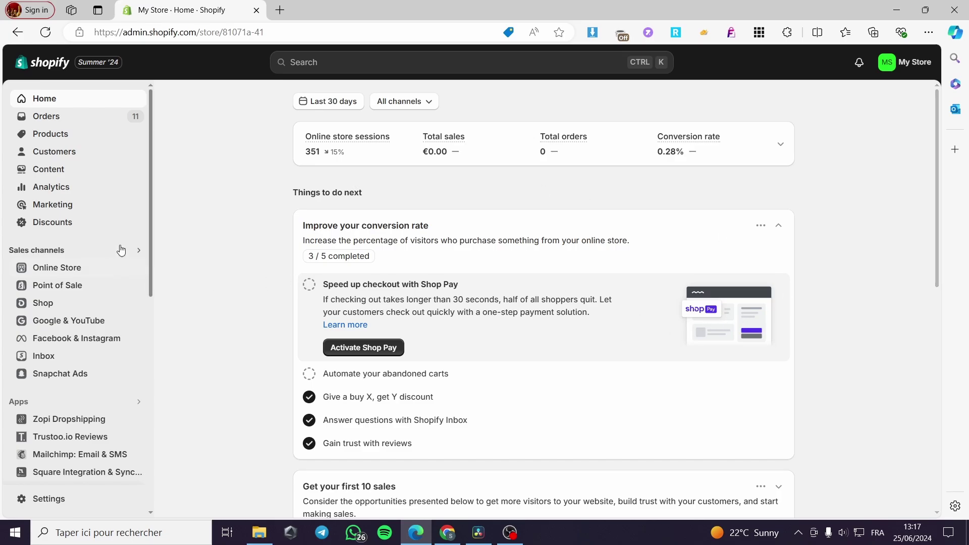
Search the Shopify App Store for "cj drop" from the store admin
mouse_move(152, 149)
left_mouse_down()
mouse_move(151, 288)
mouse_move(150, 131)
left_mouse_up()
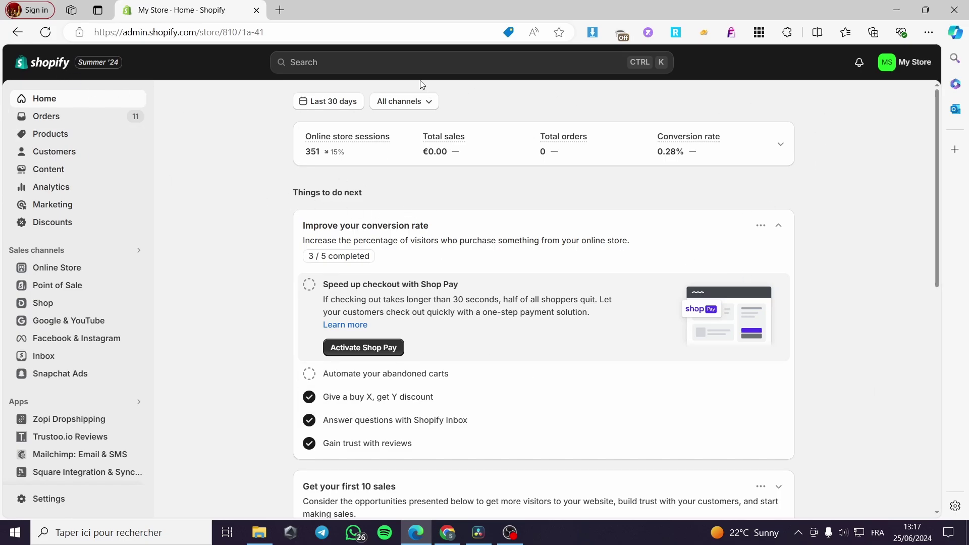
left_click(331, 63)
left_click(227, 169)
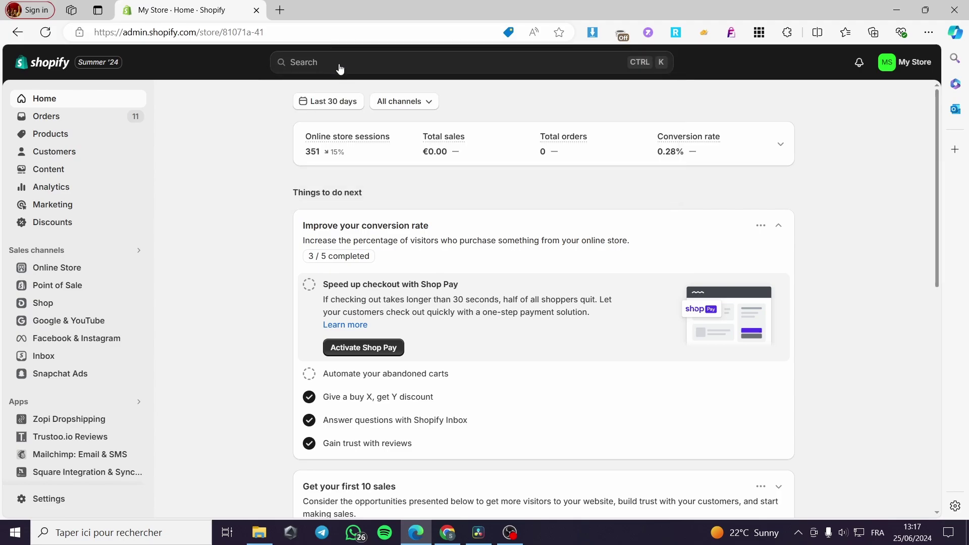
left_click(339, 61)
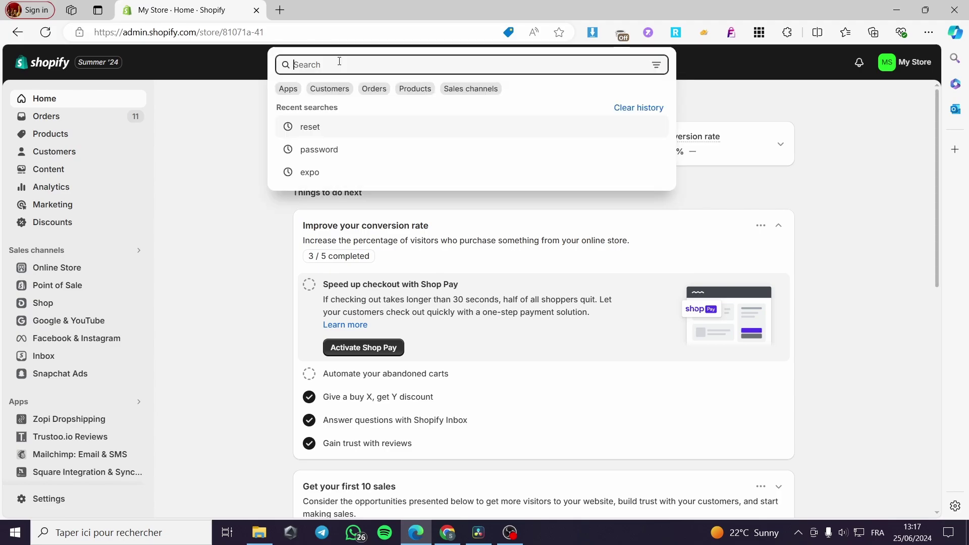
type("cj drop")
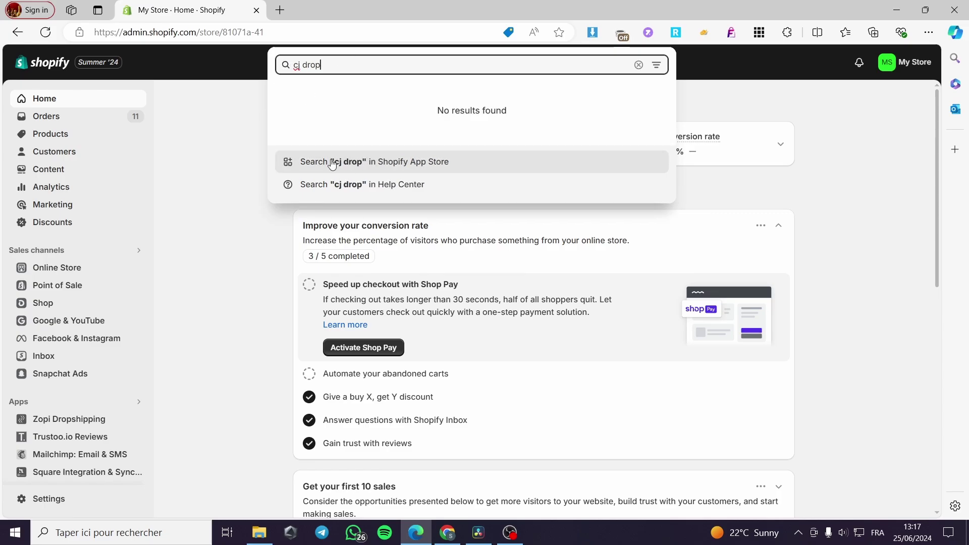
left_click(396, 163)
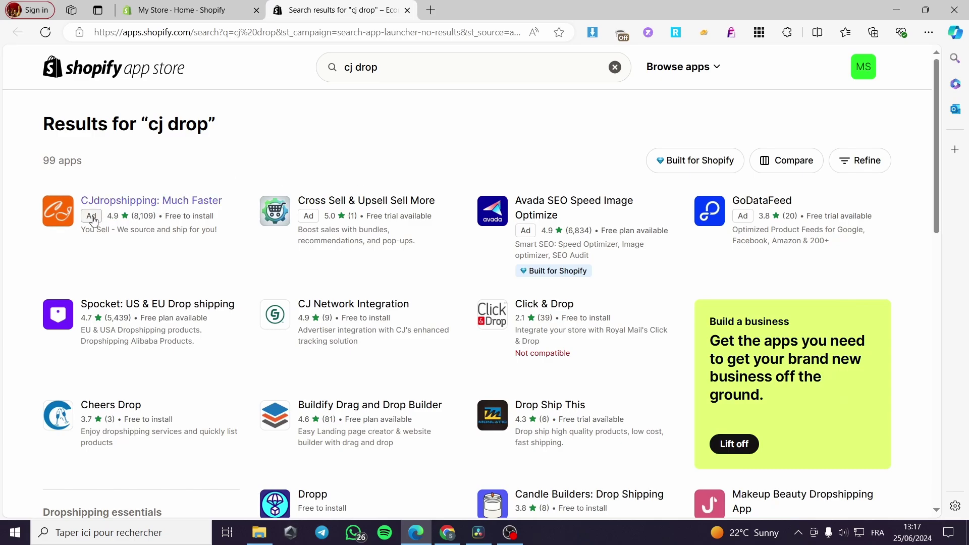
Install the CJdropshipping: Much Faster app on the store and approve its requested data access
left_click(176, 205)
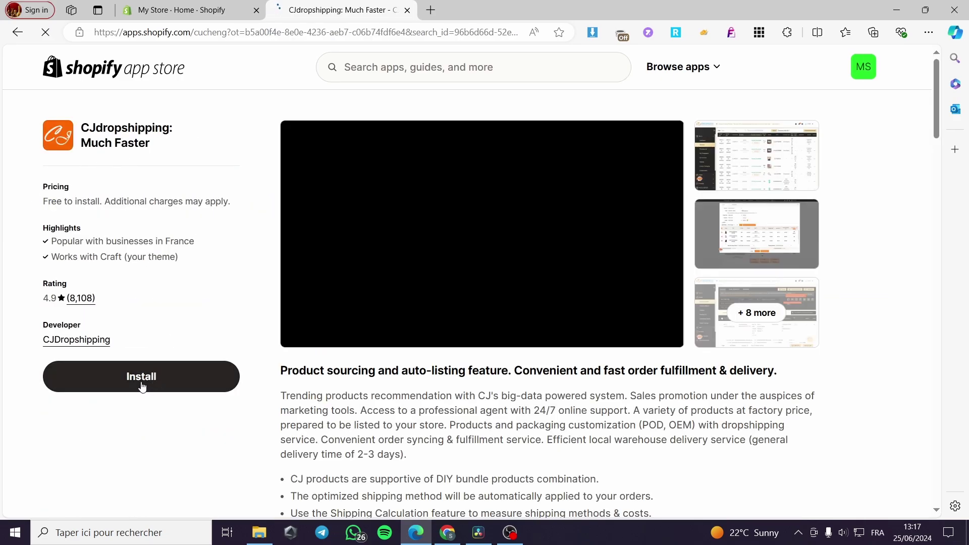
left_click(144, 379)
left_click(368, 16)
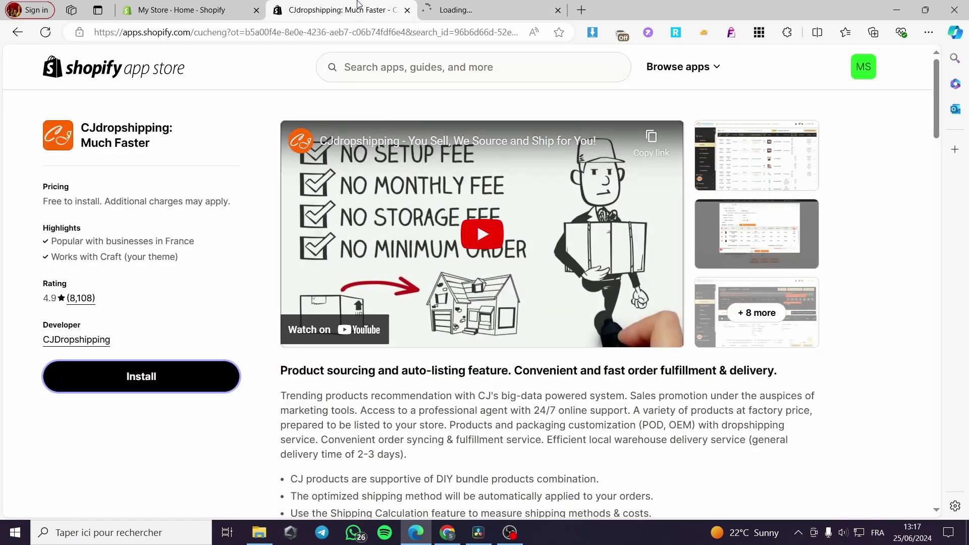
left_click(407, 11)
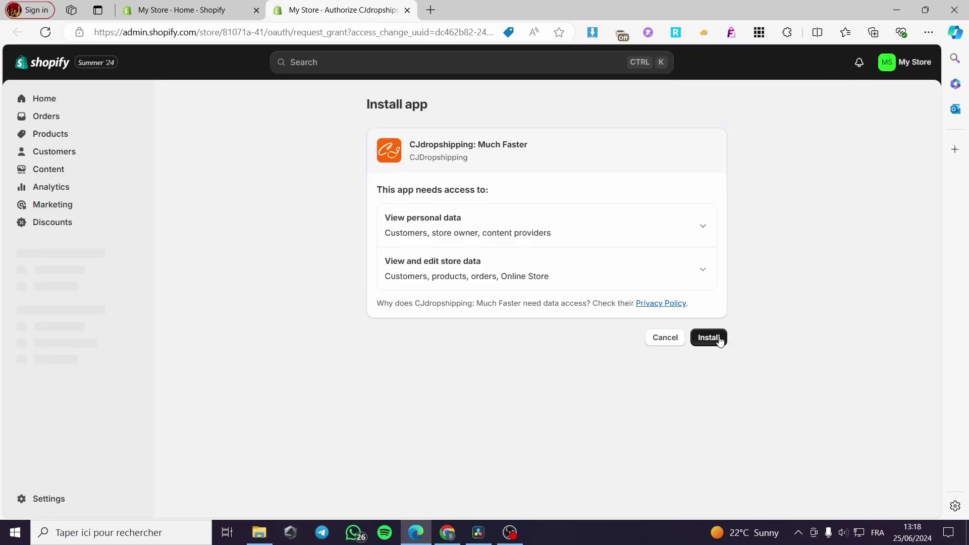
left_click(720, 337)
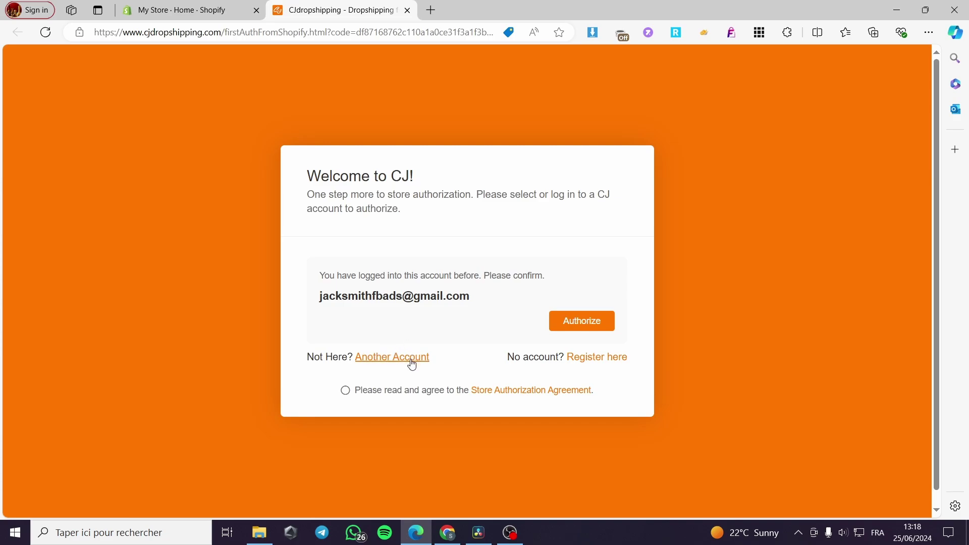
Agree to the Store Authorization Agreement and authorize the store with the already logged-in CJ account
left_click(595, 328)
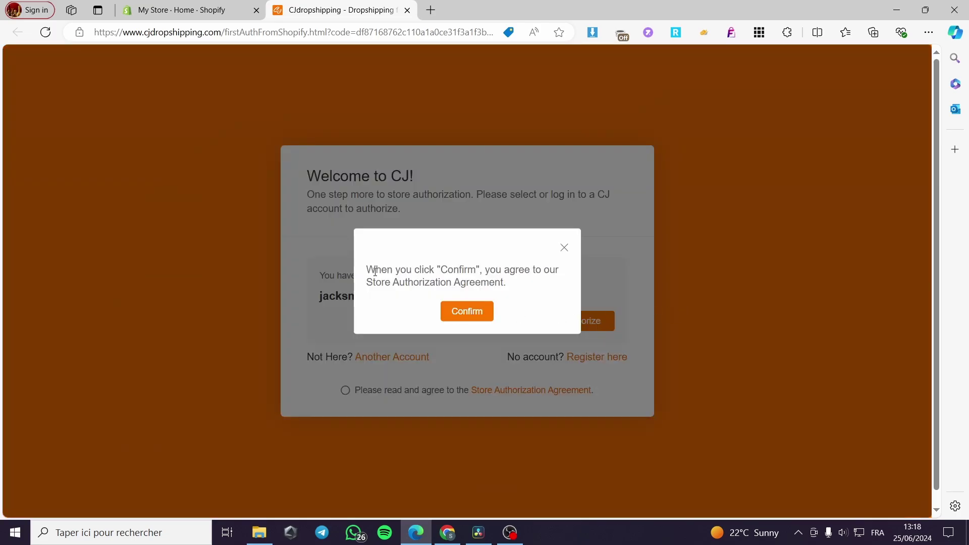
left_click(455, 311)
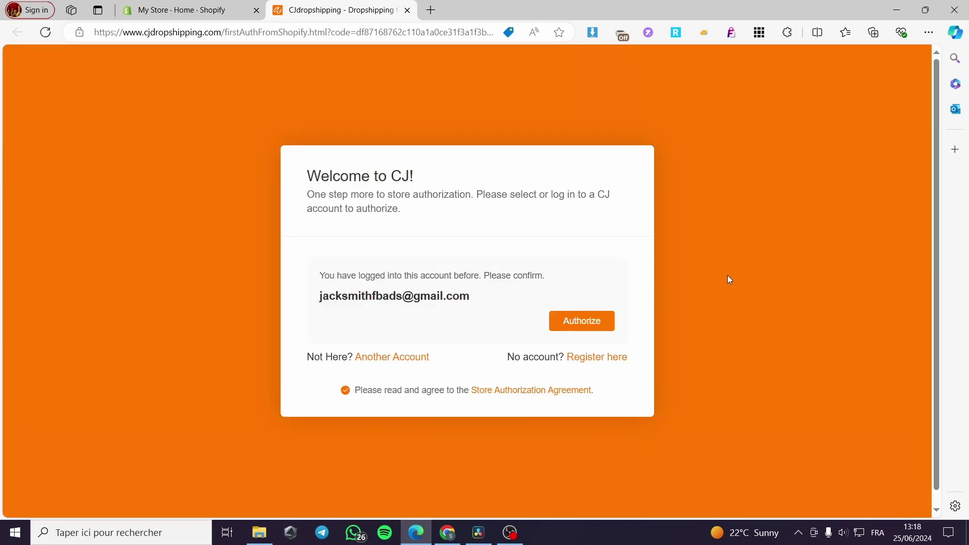
left_click(591, 323)
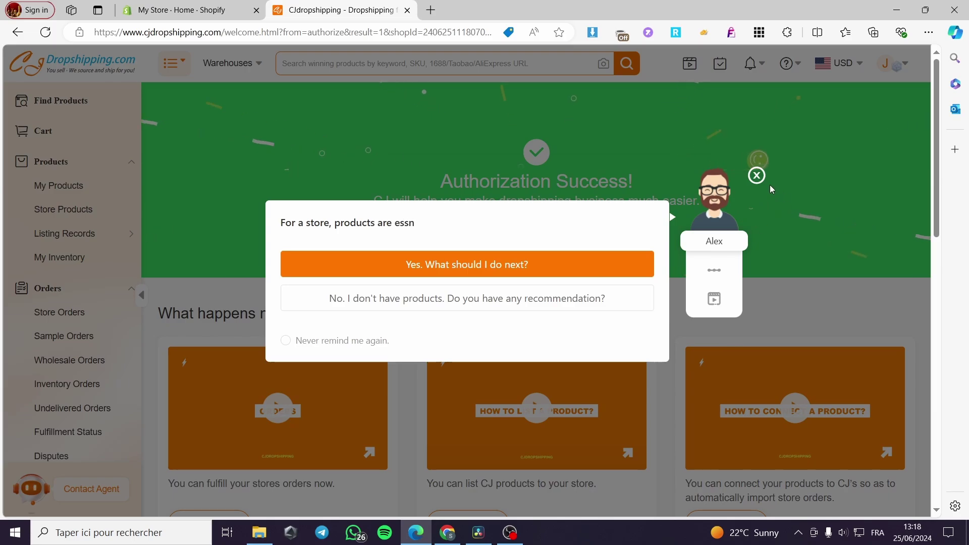
Dismiss the assistant pop-ups and open the list of authorized Shopify stores in CJdropshipping
left_click(757, 176)
scroll(54, 322, "down", 3)
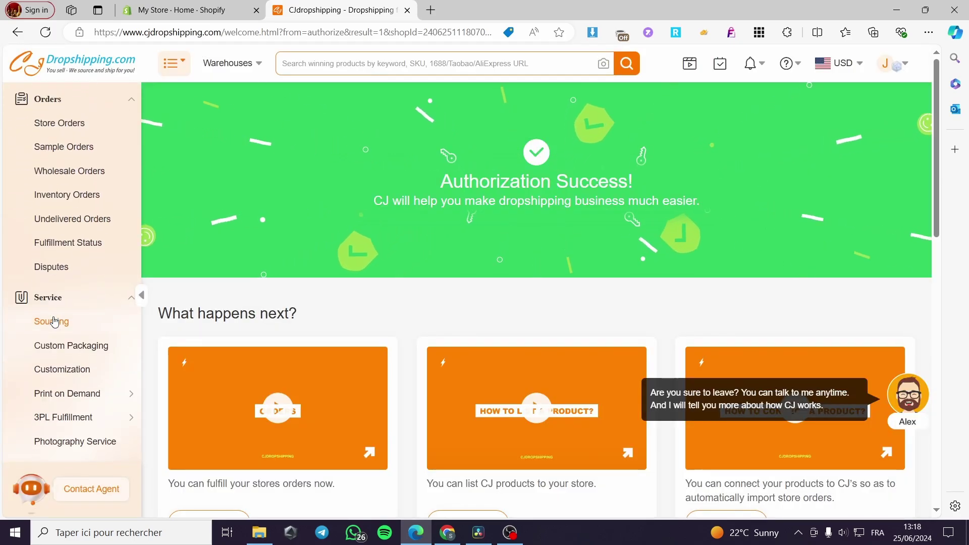
scroll(54, 321, "down", 5)
mouse_move(56, 220)
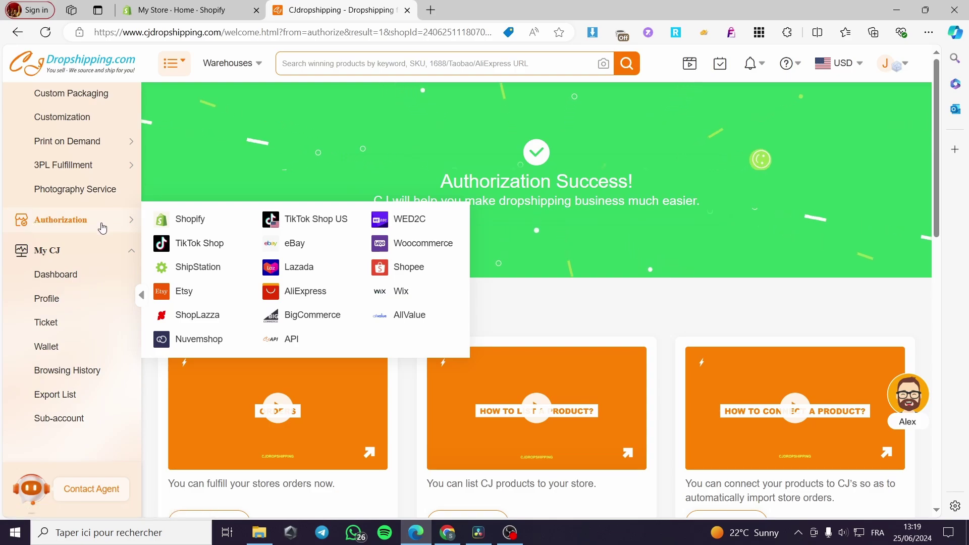
left_click(185, 219)
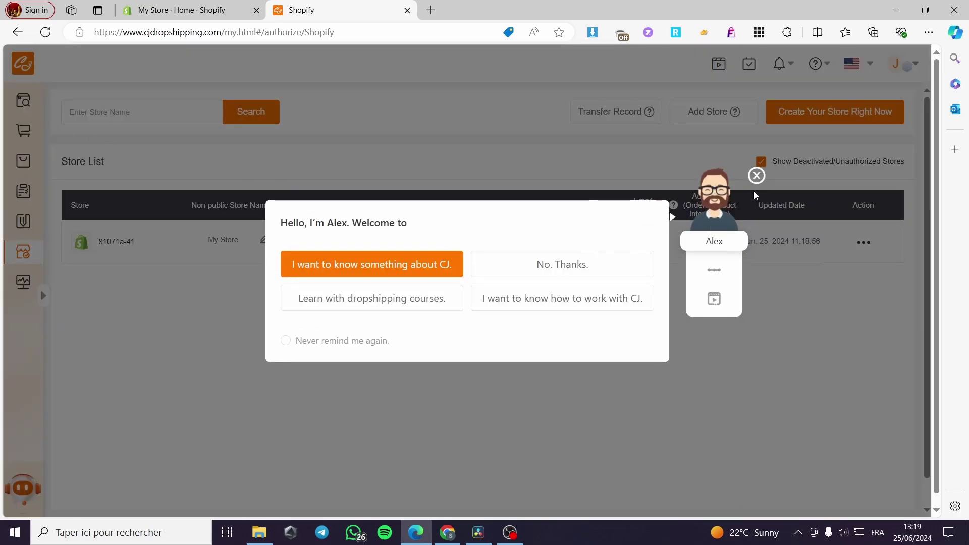
left_click(757, 175)
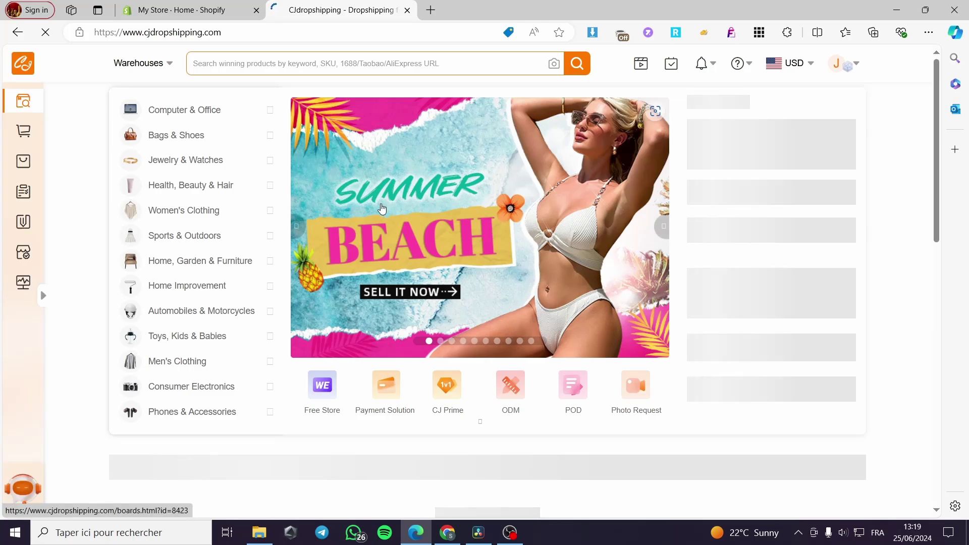
Browse the trending products and open the Rotating Moon Desk Lamp product page, dismissing the assistant pop-ups
scroll(524, 281, "down", 3)
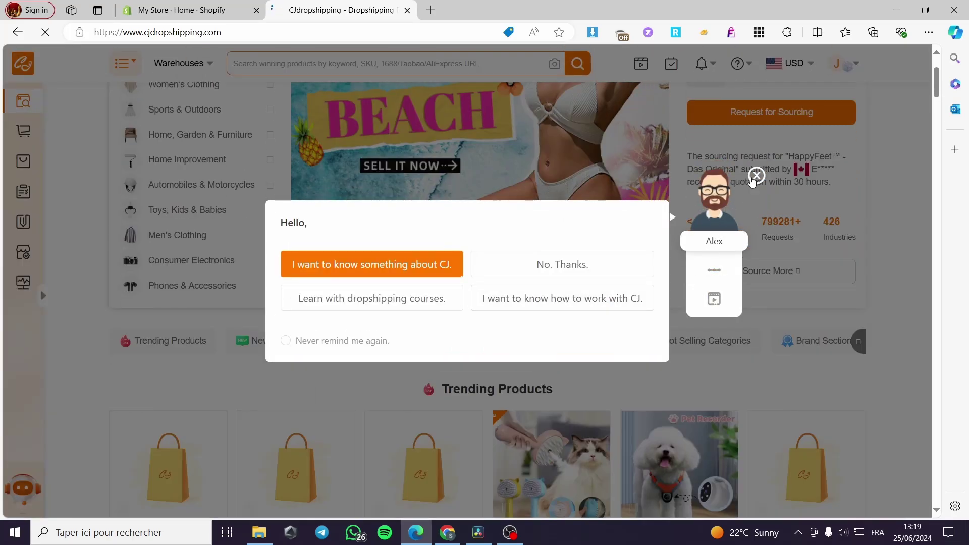
left_click(709, 254)
scroll(708, 254, "down", 4)
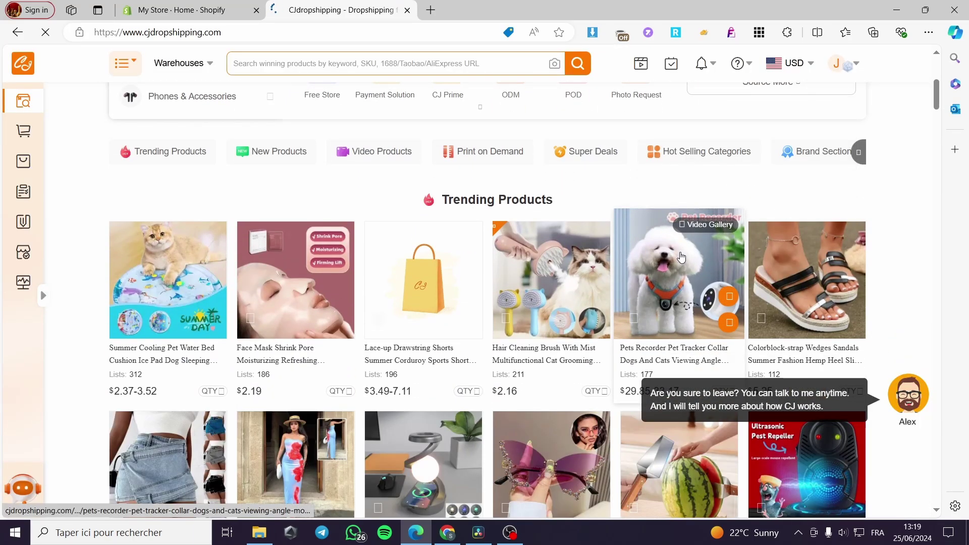
scroll(837, 338, "down", 2)
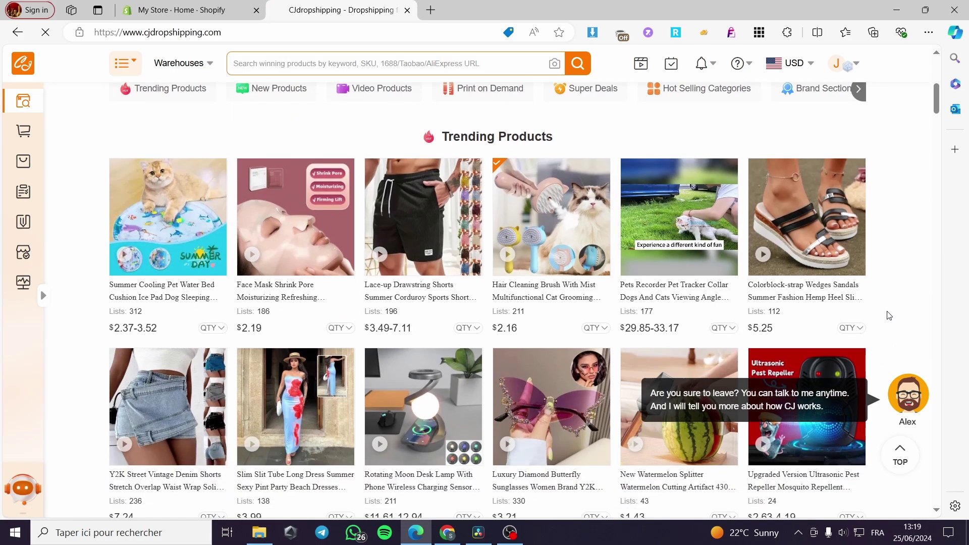
scroll(483, 294, "down", 2)
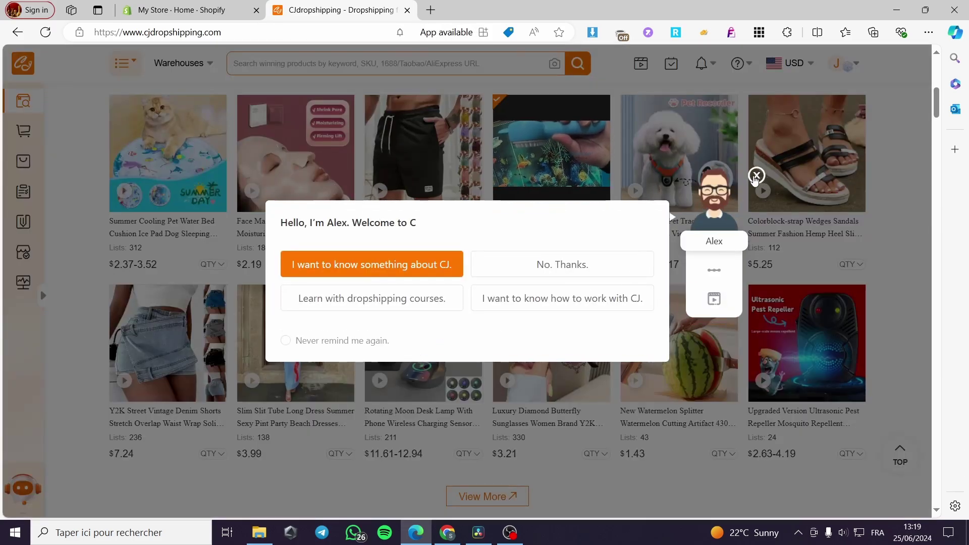
left_click(757, 175)
left_click(430, 347)
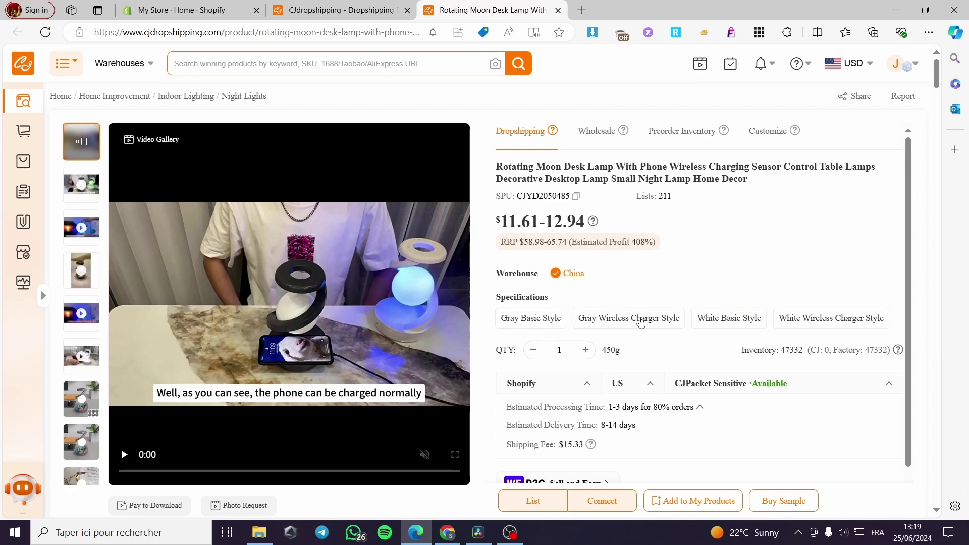
Review the Rotating Moon Desk Lamp's product details and add it to My Products
scroll(701, 247, "down", 1)
scroll(700, 248, "down", 1)
scroll(340, 330, "down", 6)
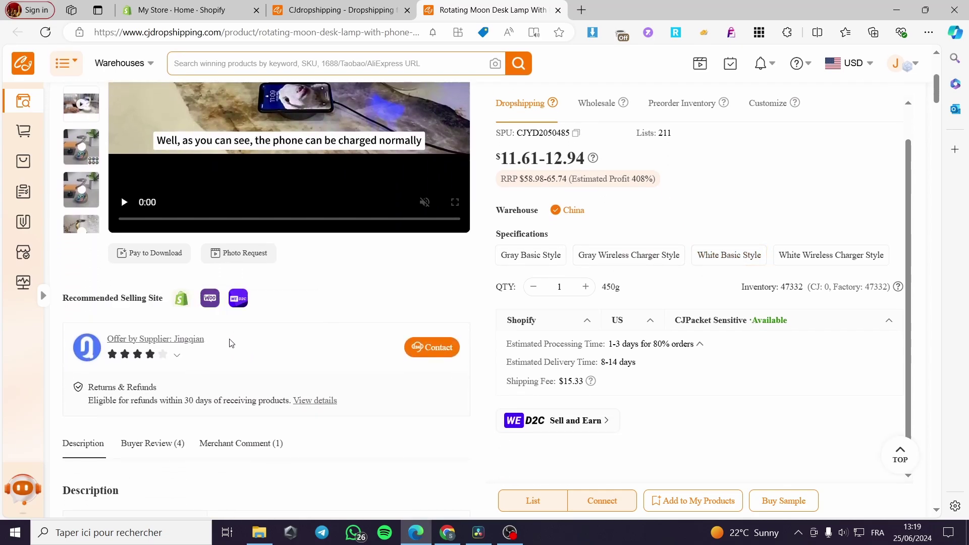
scroll(340, 331, "down", 2)
scroll(619, 374, "up", 7)
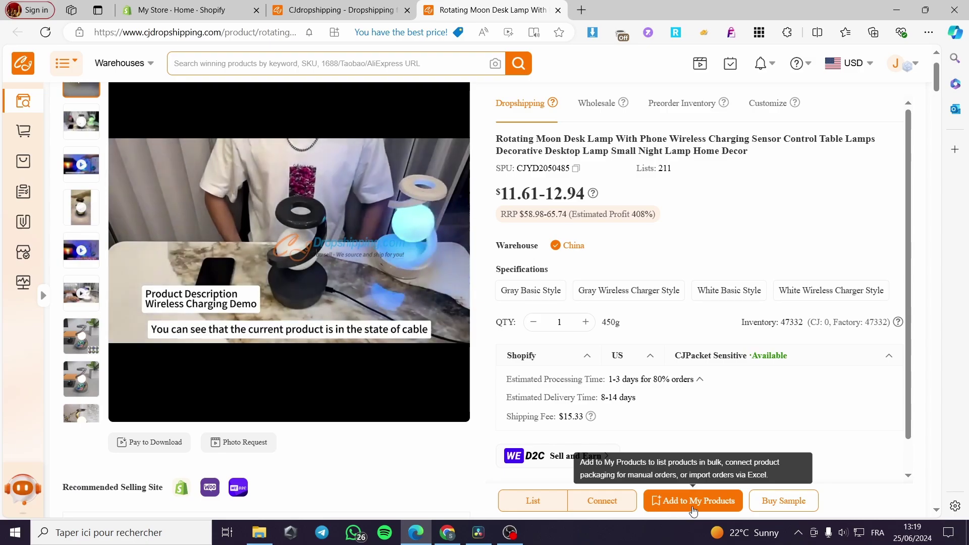
left_click(655, 501)
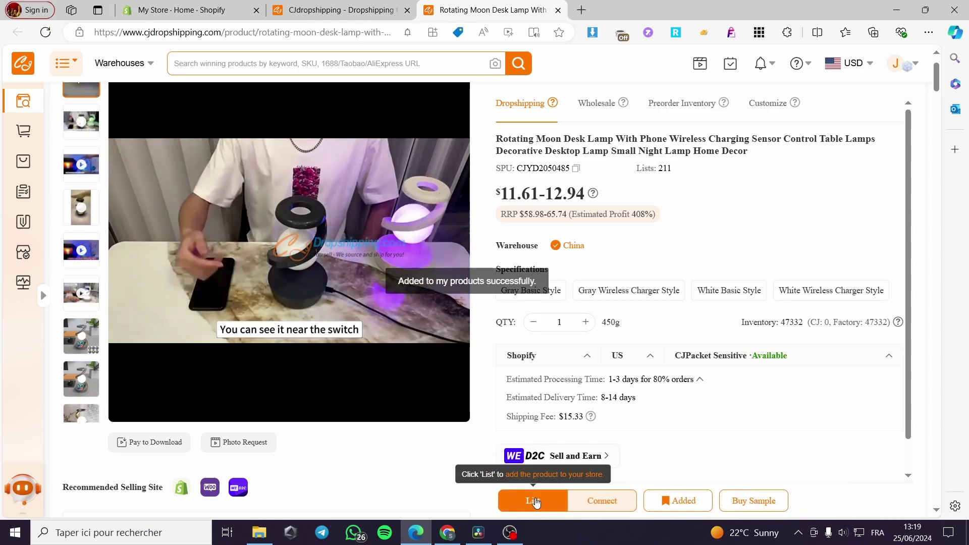
Start a listing of the desk lamp for the connected Shopify store and enable Charge Tax
left_click(534, 502)
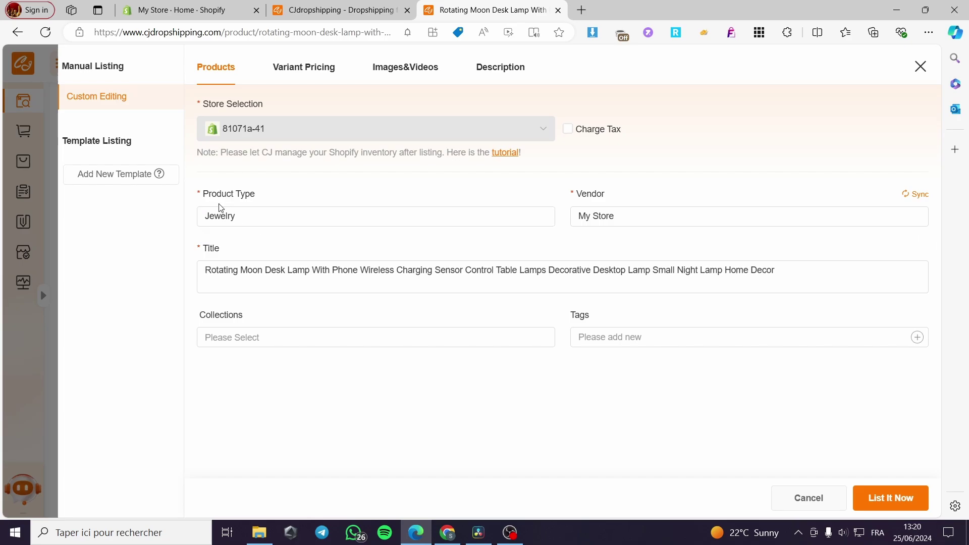
left_click(631, 222)
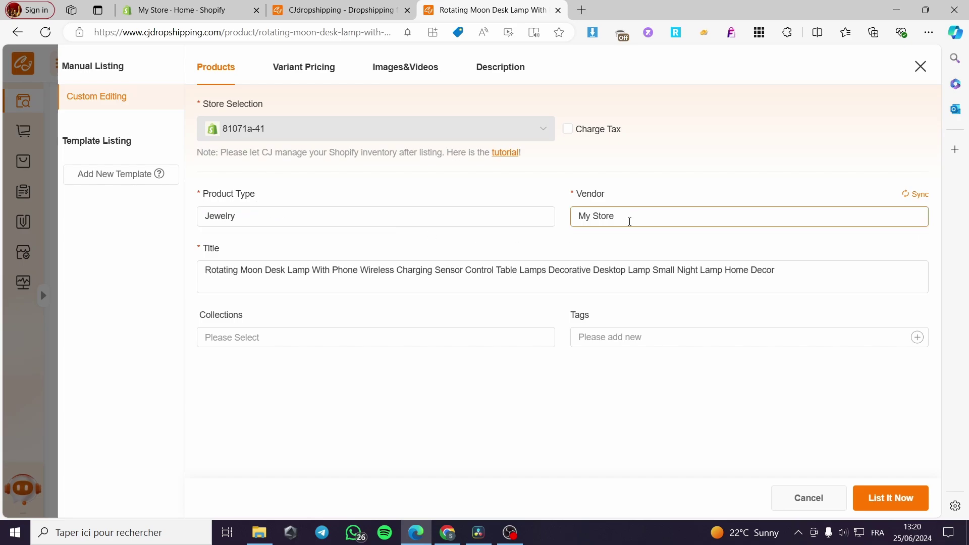
left_click(568, 130)
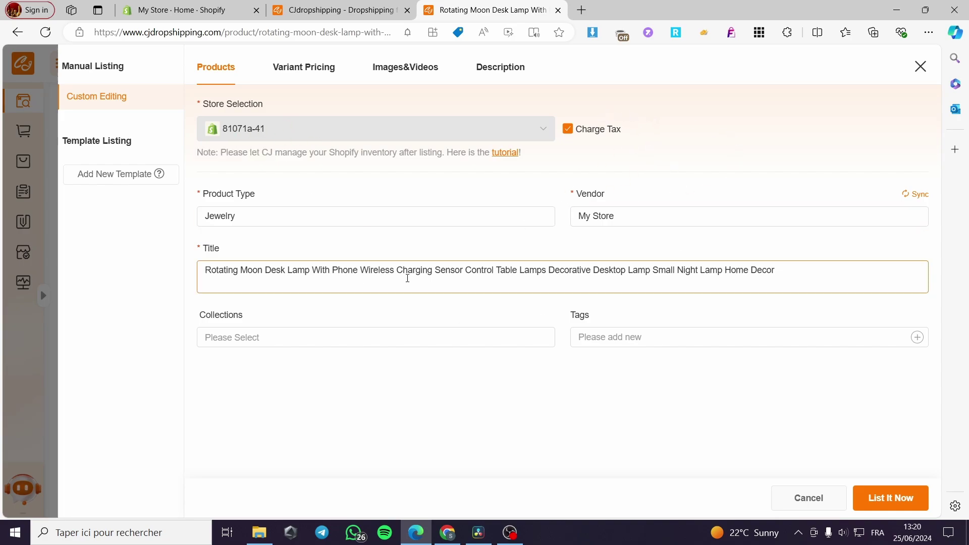
Try to list the lamp without choosing a collection or adding tags, and switch Charge Tax off
left_click(301, 337)
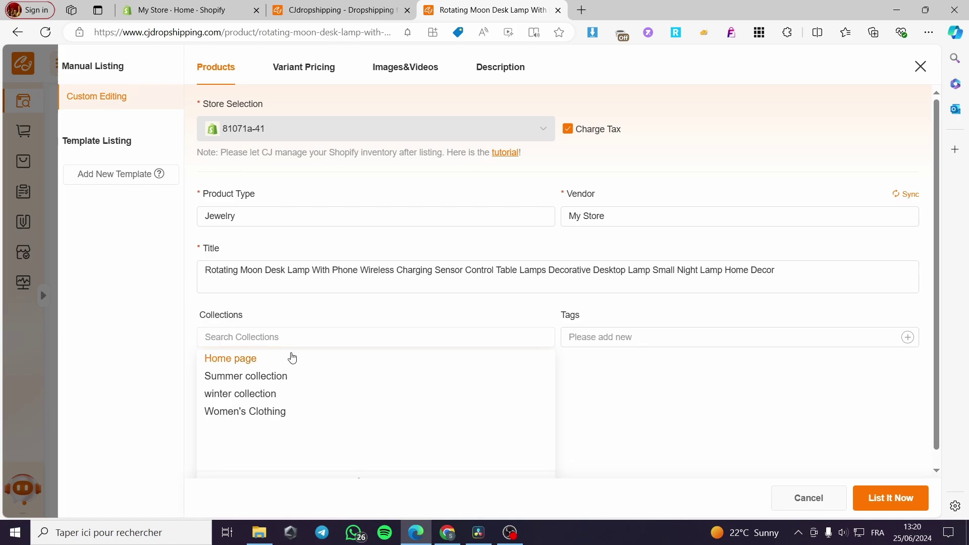
left_click(645, 340)
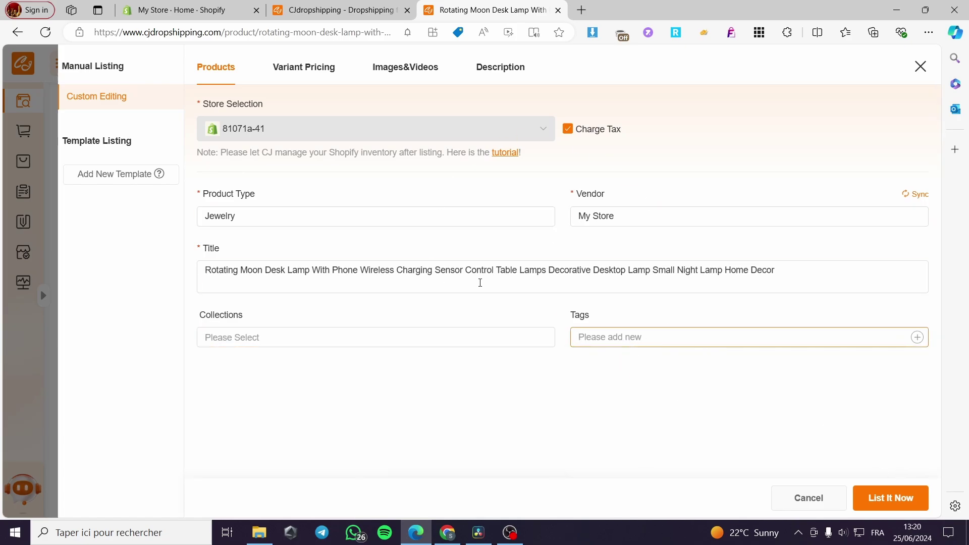
left_click(355, 279)
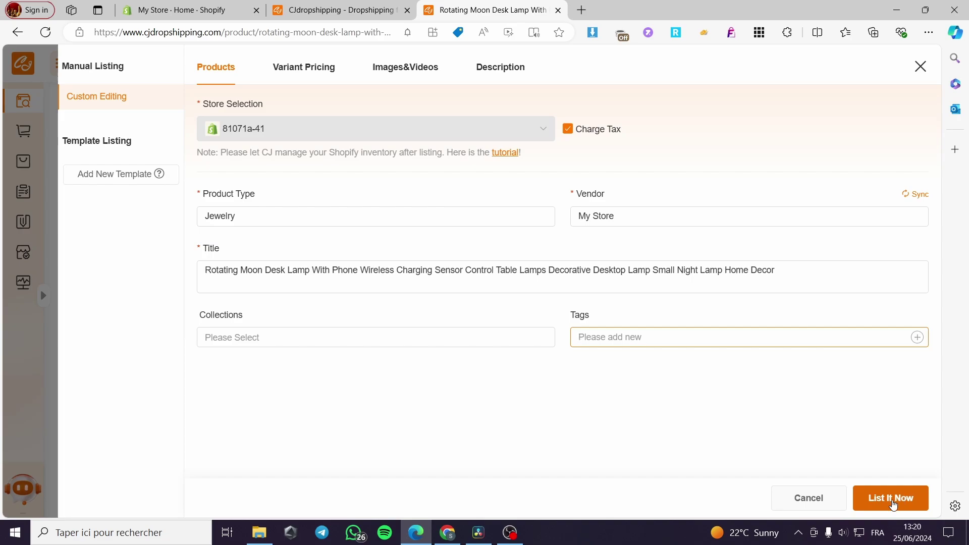
left_click(893, 504)
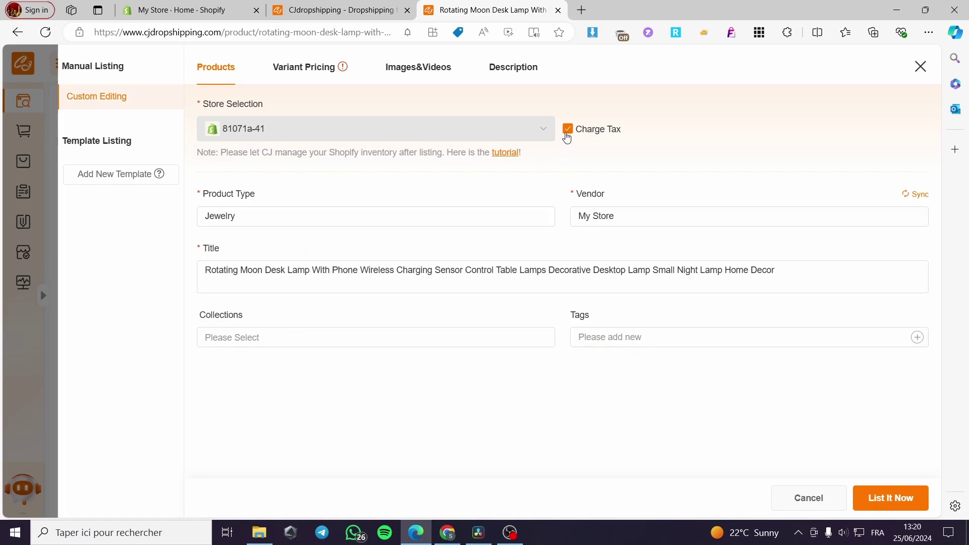
left_click(568, 130)
Set the listing price of the Gray Basic, Gray Wireless Charger and White Basic lamp variants to 50 EUR each
left_click(317, 73)
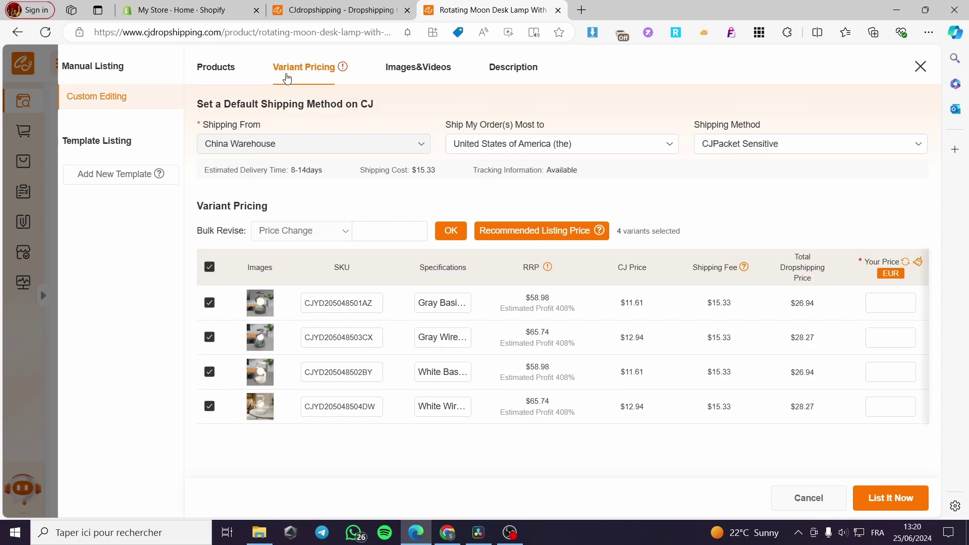
left_click(361, 232)
left_click(894, 305)
type("50")
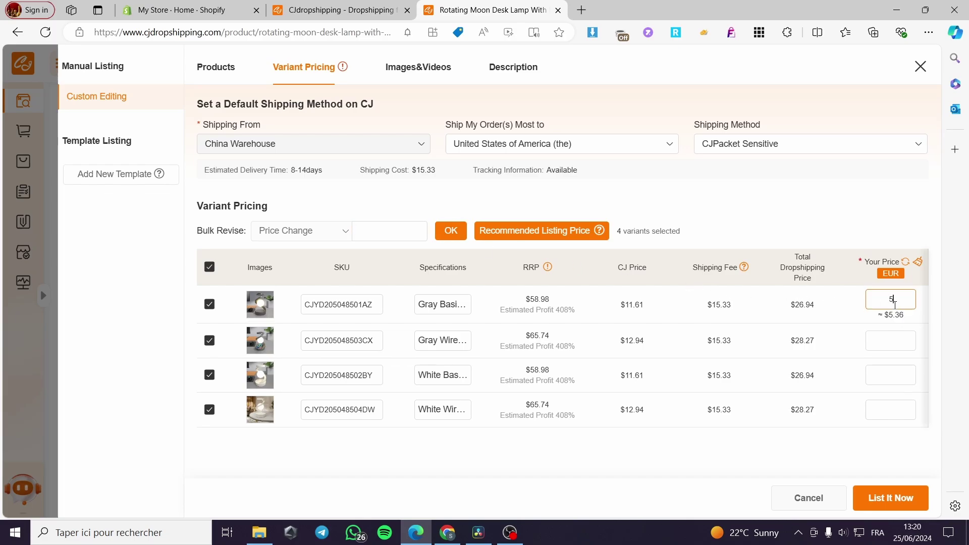
left_click(894, 337)
type("50")
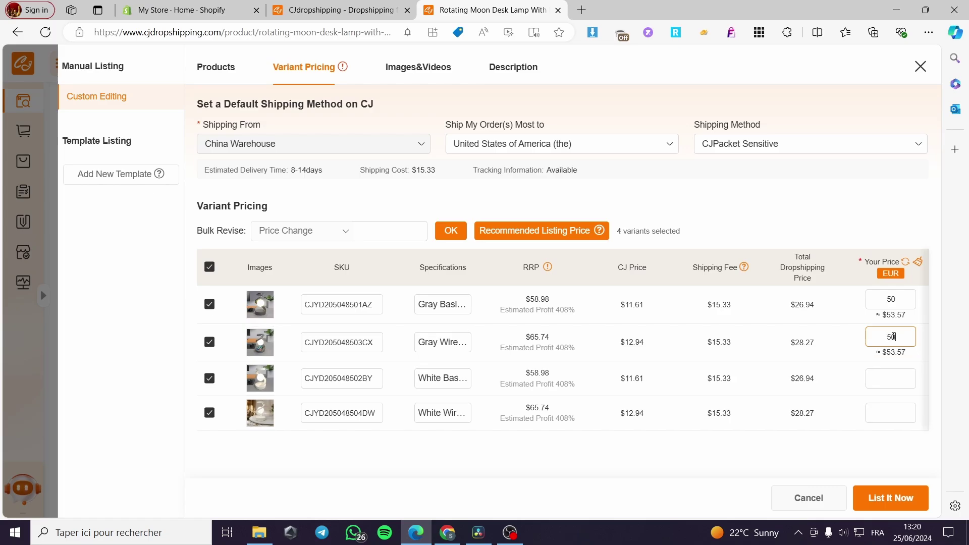
left_click(906, 376)
type("50")
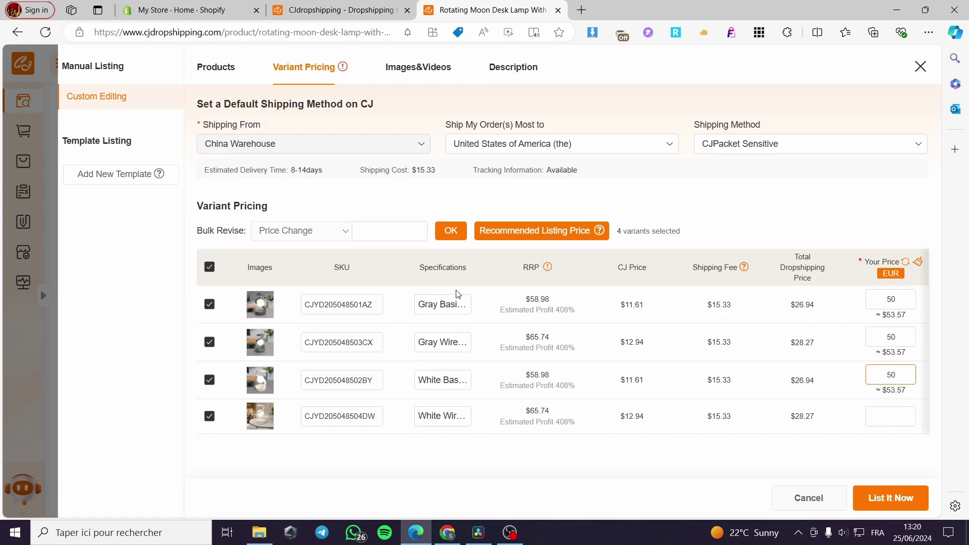
Bulk-revise the price of all selected variants to 50 and list the lamp in the store
left_click(390, 235)
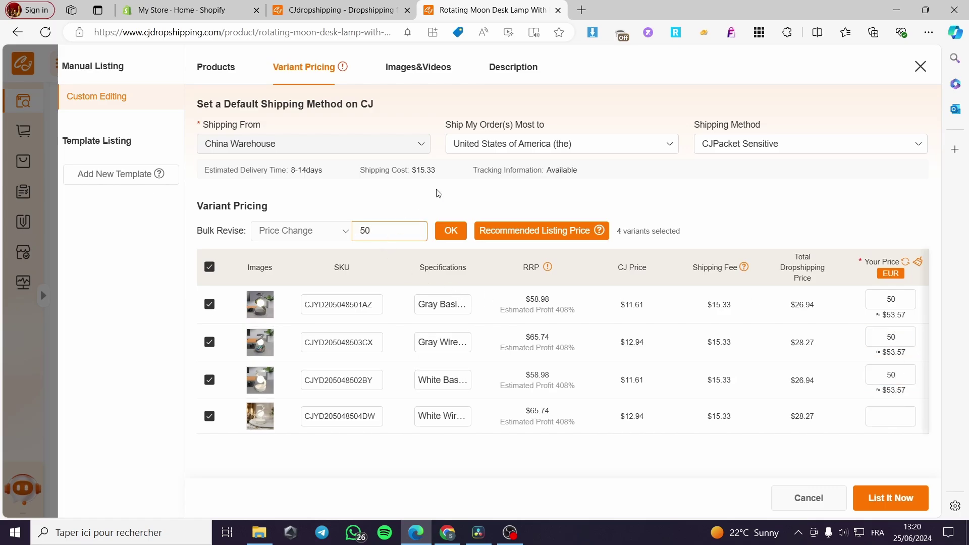
left_click(451, 230)
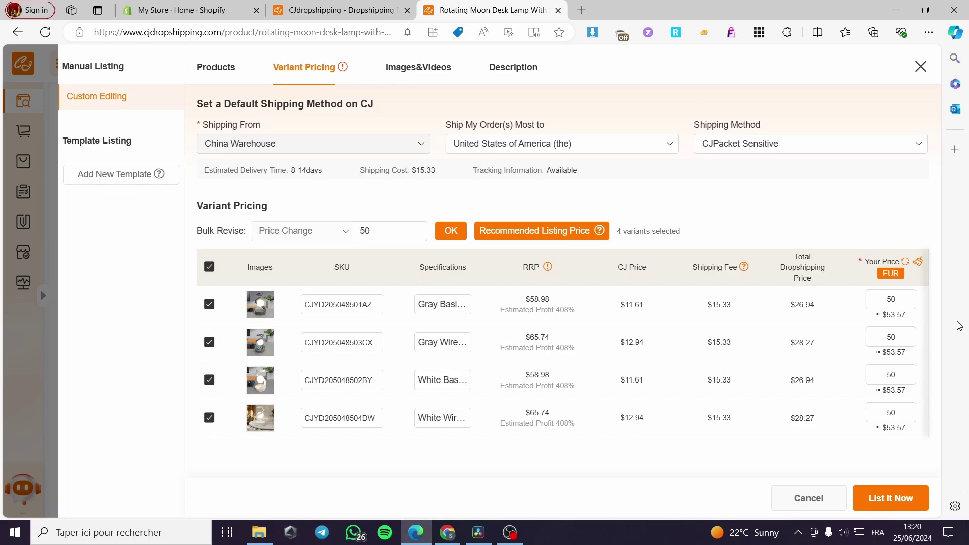
left_click(891, 498)
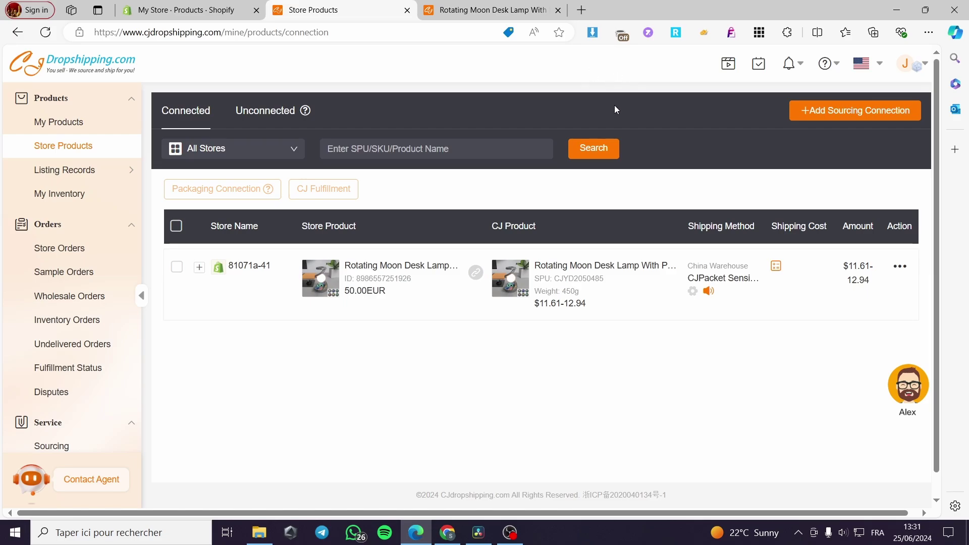
Switch to the Shopify admin, refresh the product list and find the Rotating Moon Desk Lamp
left_click(197, 5)
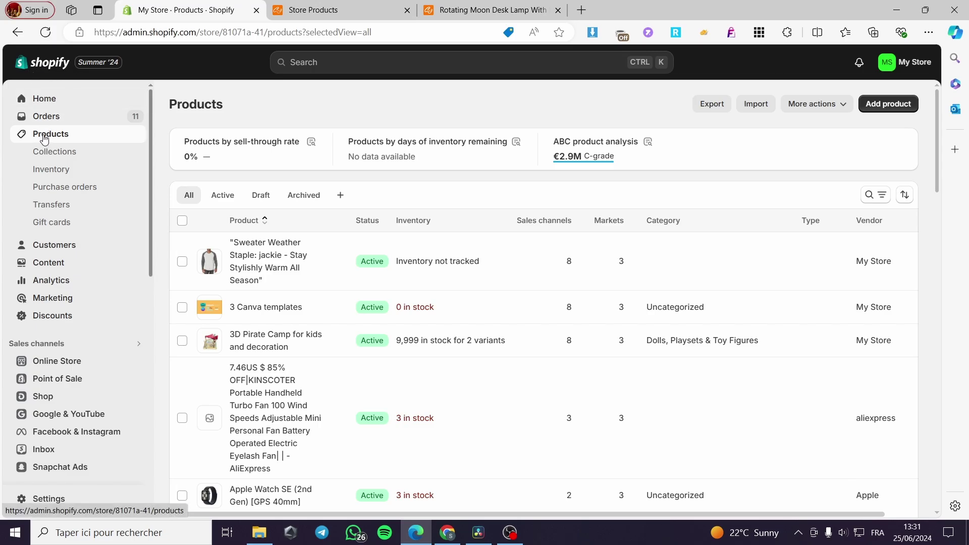
left_click(46, 32)
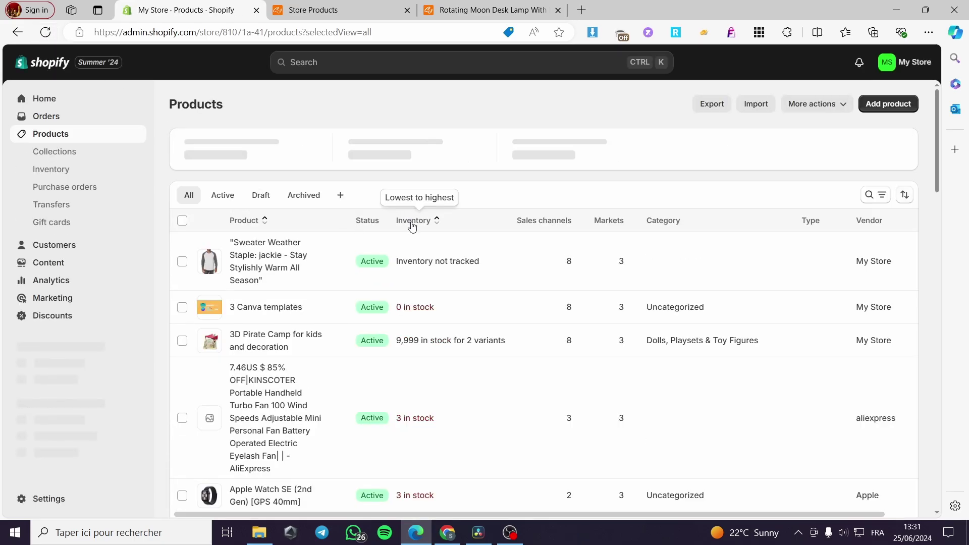
scroll(385, 234, "down", 6)
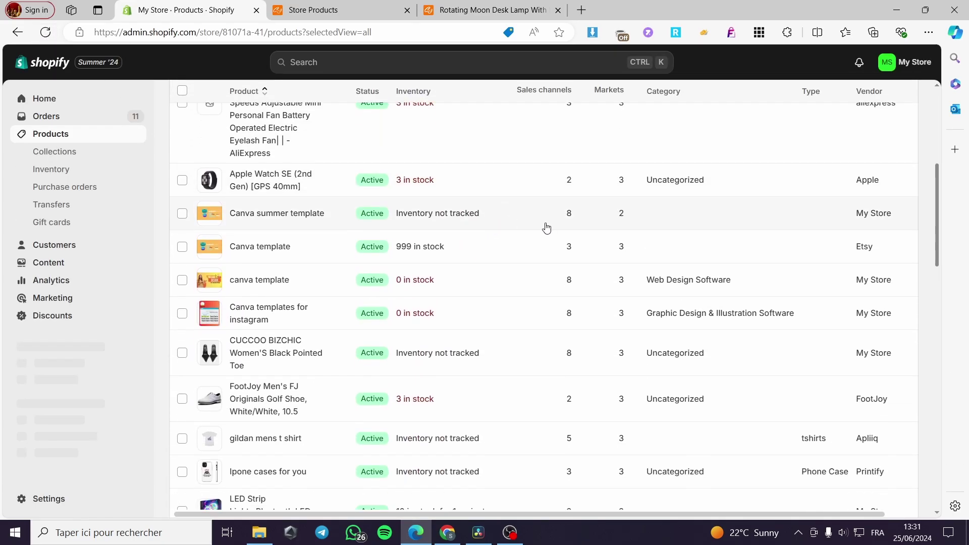
scroll(335, 273, "down", 4)
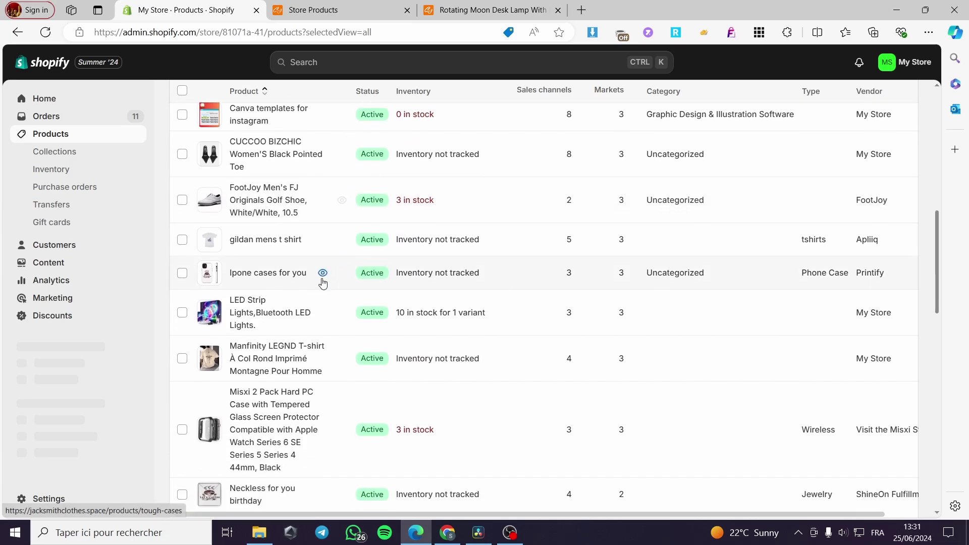
scroll(323, 283, "down", 7)
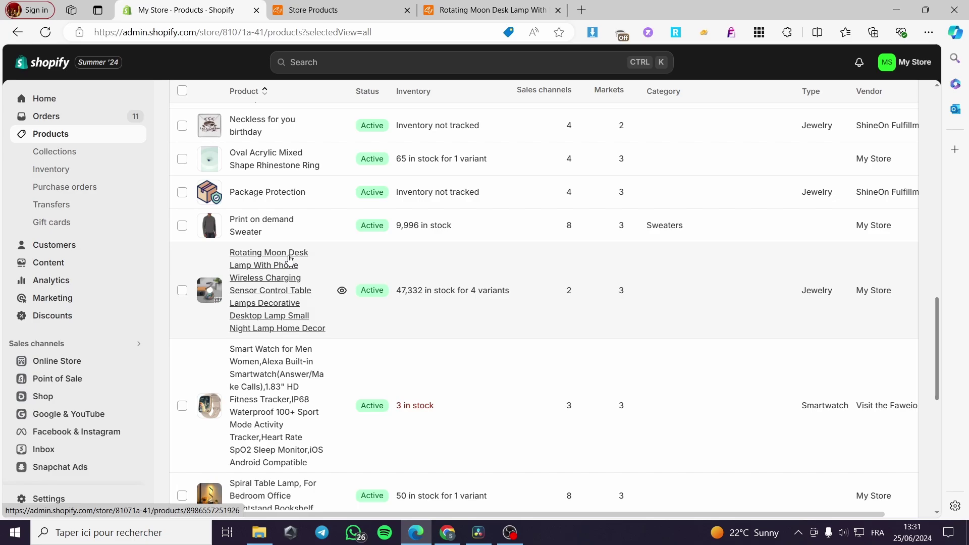
Switch to CJdropshipping to compare the lamp's source product page with the Shopify listing
left_click(475, 6)
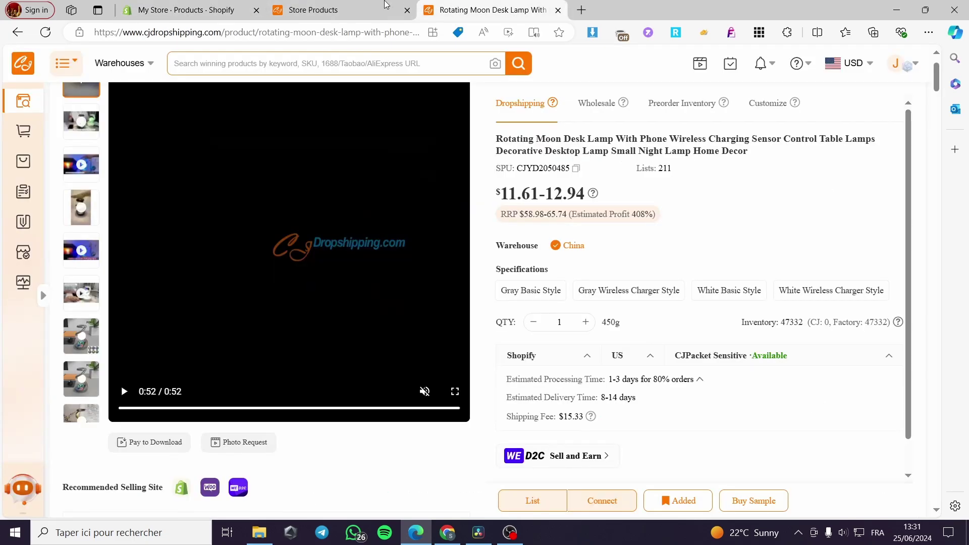
left_click(385, 6)
left_click(484, 10)
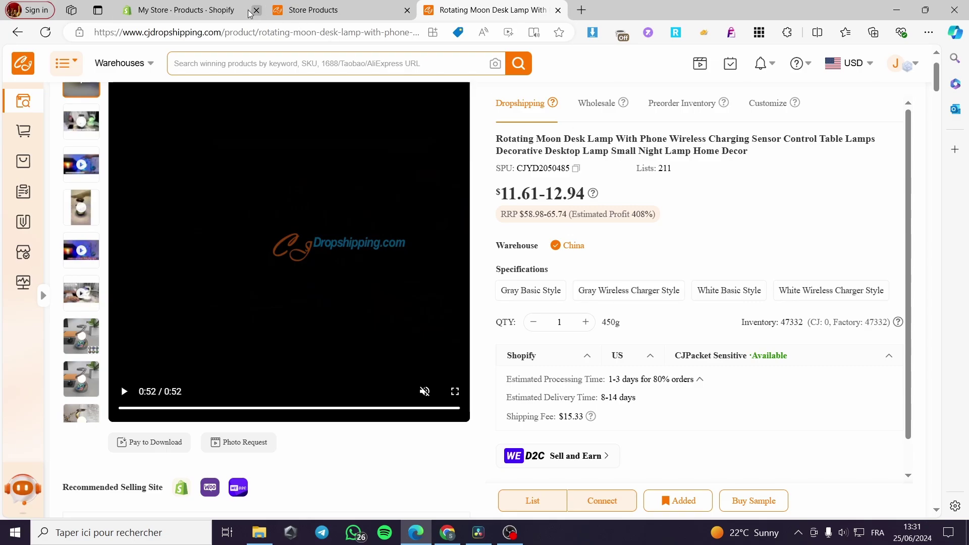
Return to the Shopify admin, open the desk lamp product and review its description, media and variants
left_click(180, 9)
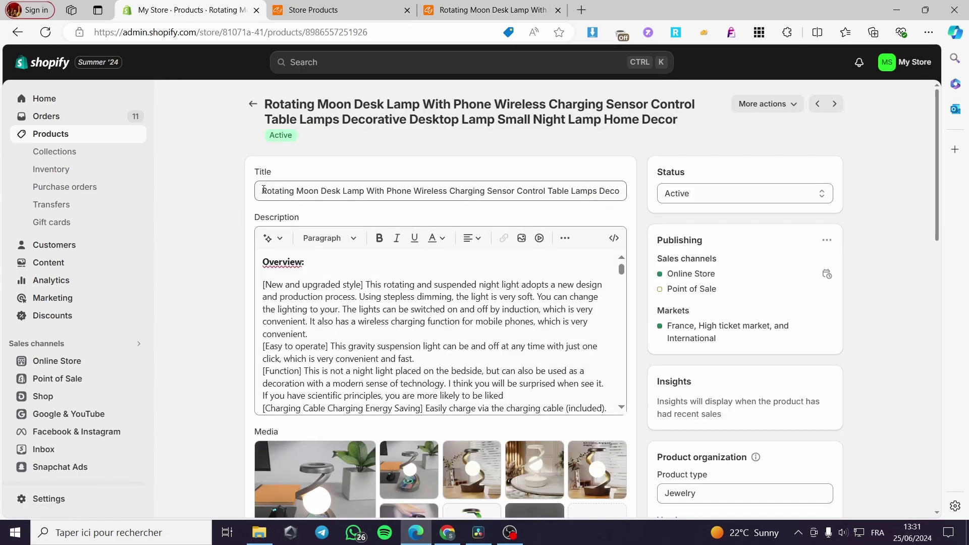
scroll(580, 290, "down", 5)
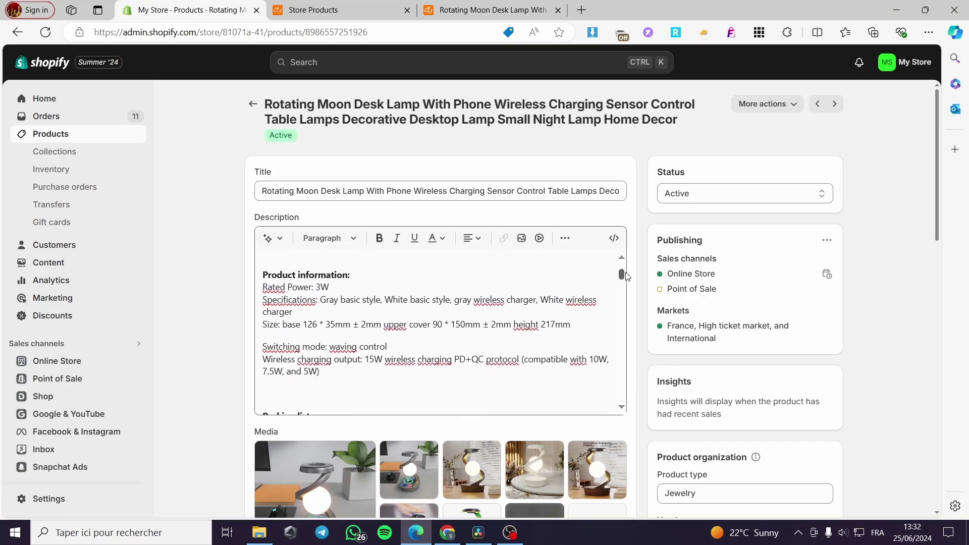
left_click_drag(623, 278, 622, 397)
scroll(479, 395, "down", 6)
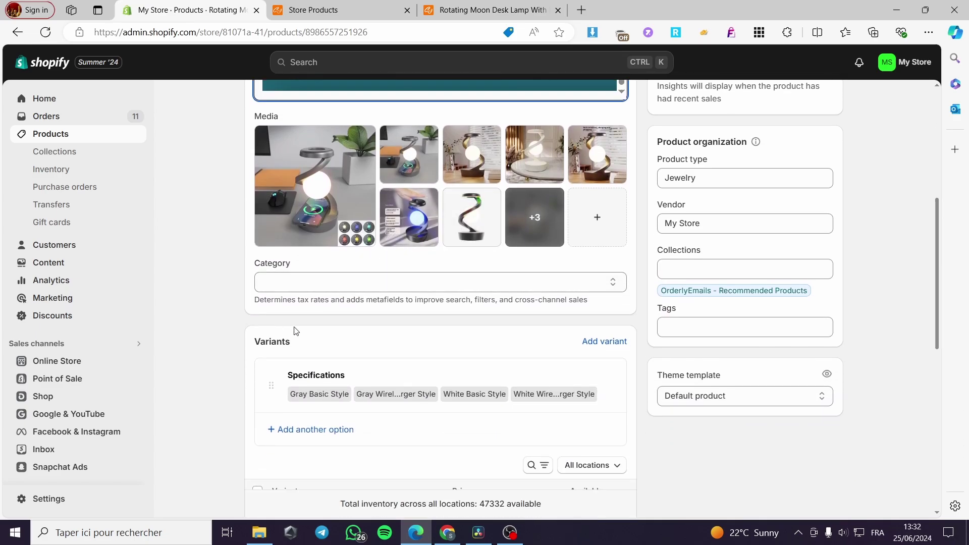
scroll(429, 289, "down", 2)
Set the desk lamp's product category to Home & Garden and save the product
left_click(542, 219)
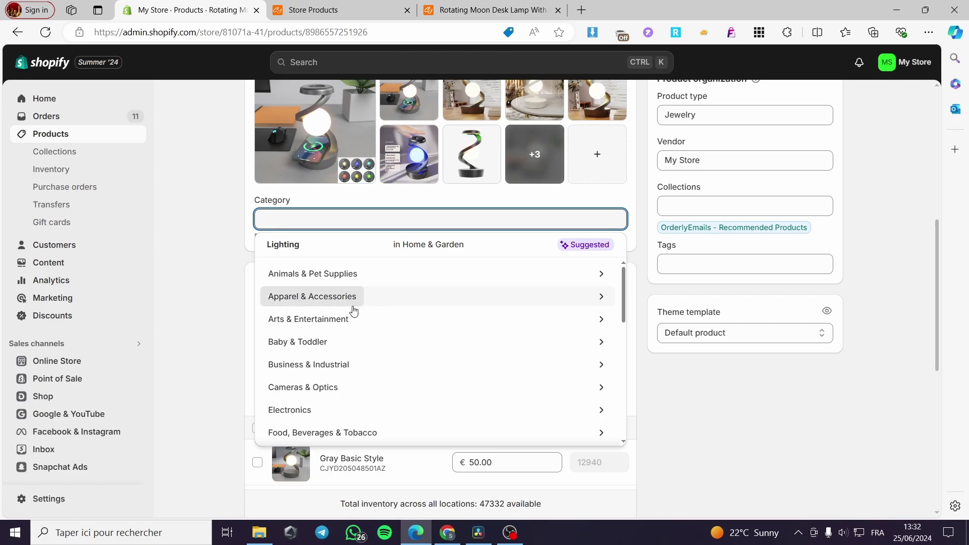
left_click(378, 303)
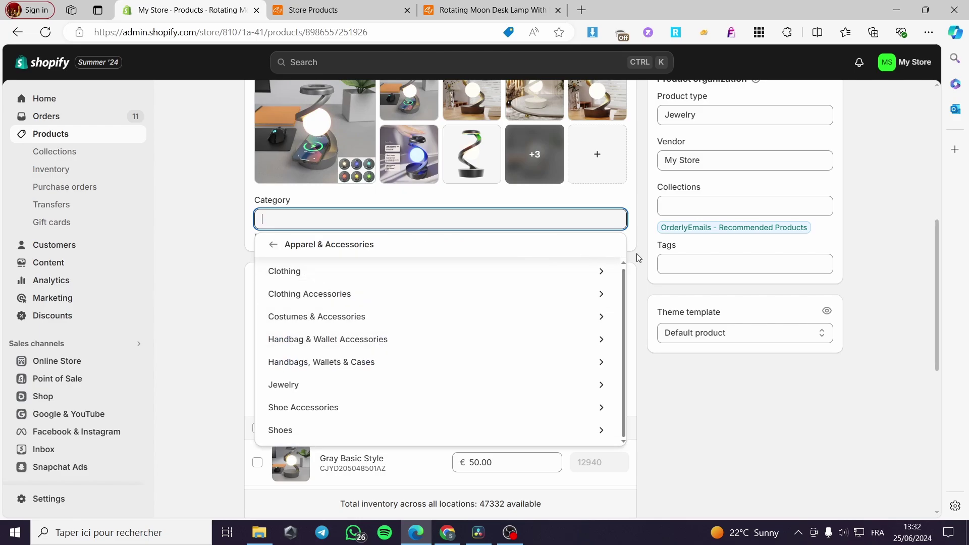
left_click(304, 244)
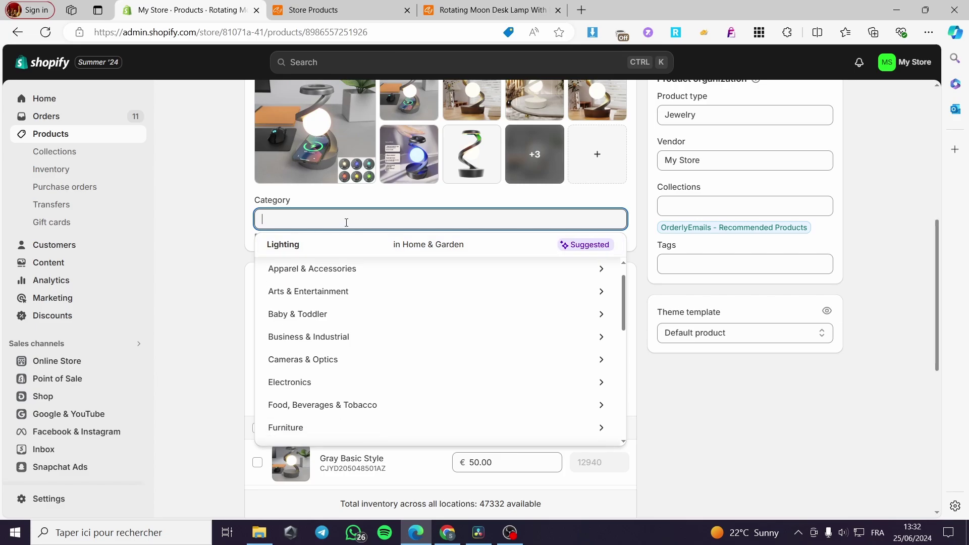
type("home")
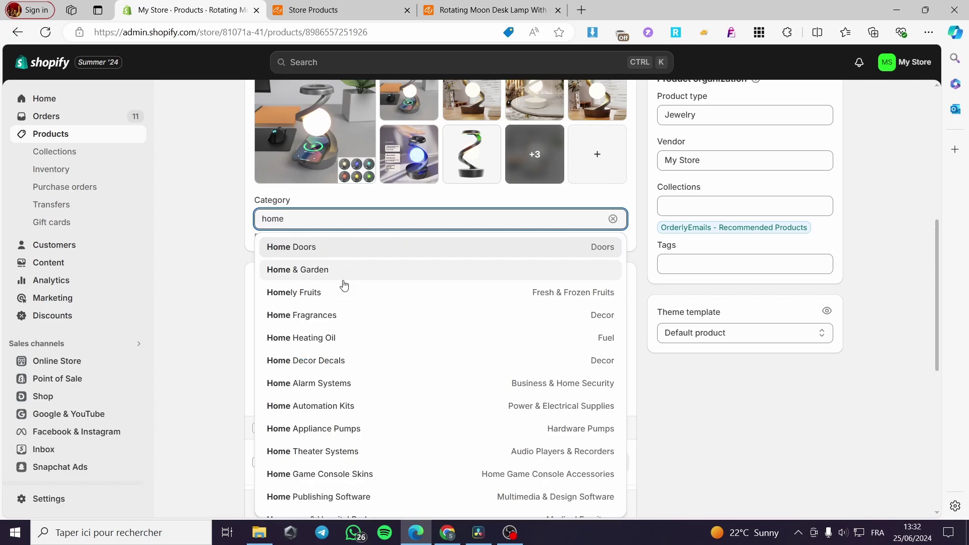
type(" deco")
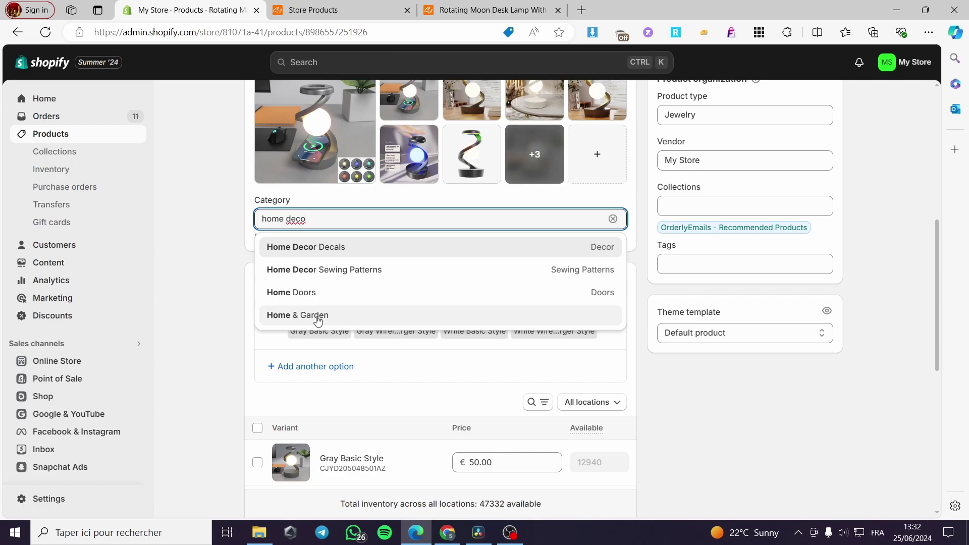
left_click(317, 316)
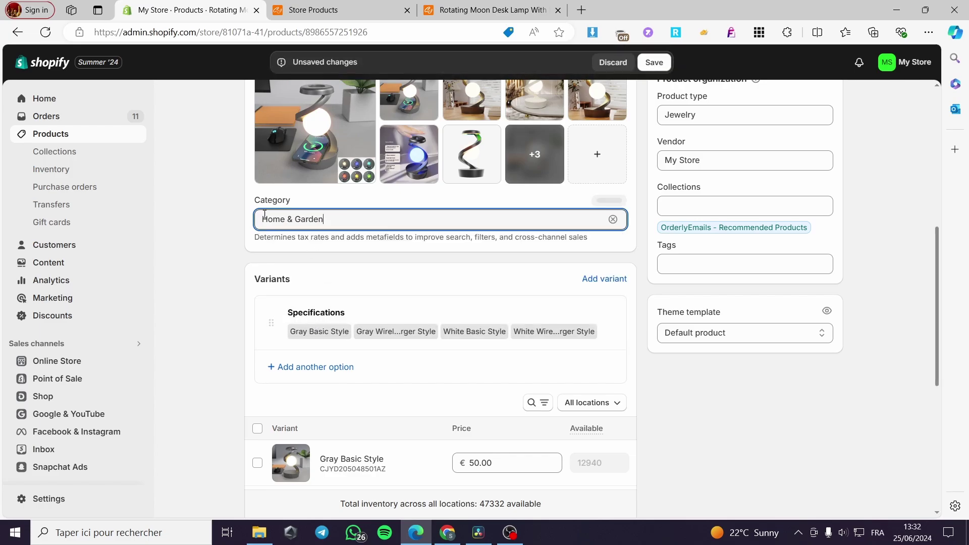
left_click(669, 60)
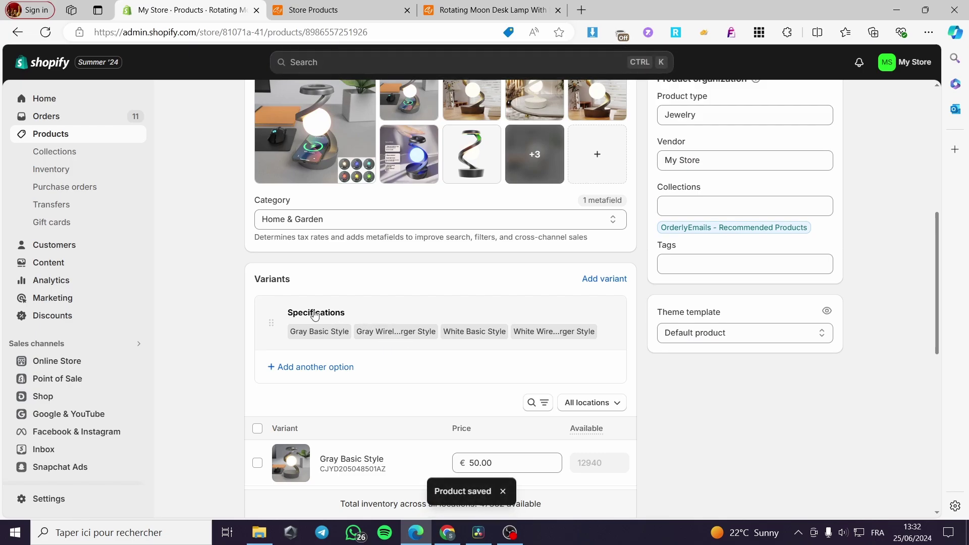
Review the lamp's variant prices, category metafields and search engine listing in the Shopify admin
scroll(364, 290, "down", 4)
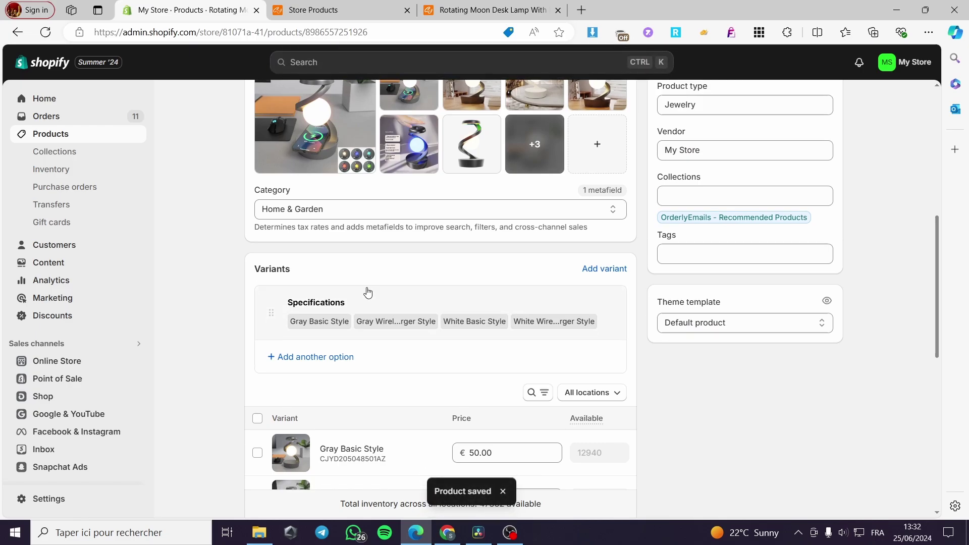
scroll(512, 323, "down", 5)
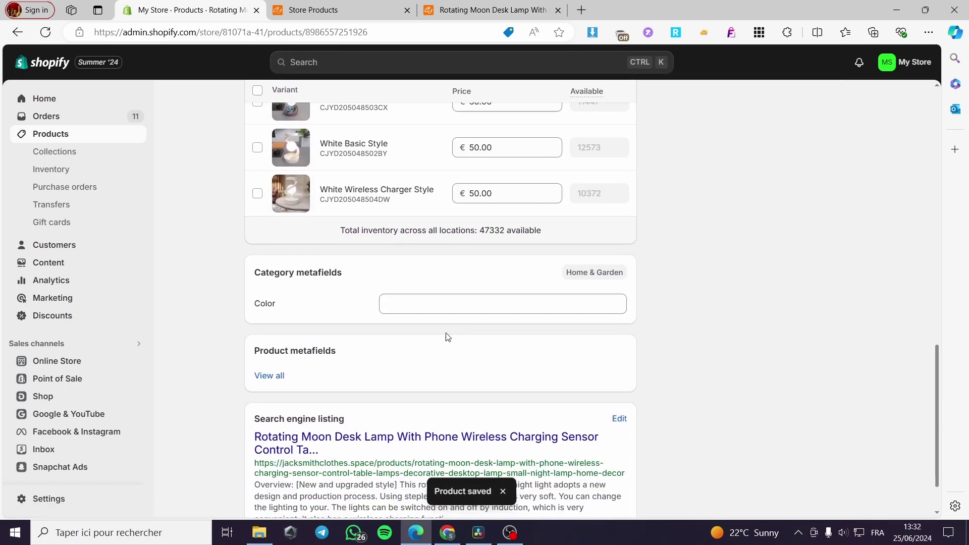
scroll(558, 355, "up", 9)
scroll(589, 390, "up", 7)
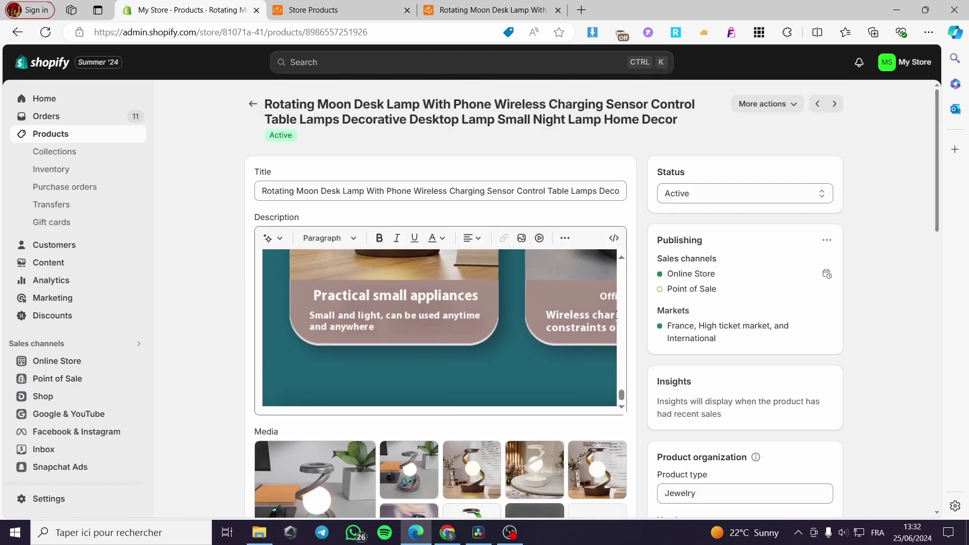
View the lamp's live page in the online store, check its price, variants, description and images, and close the page
left_click(792, 104)
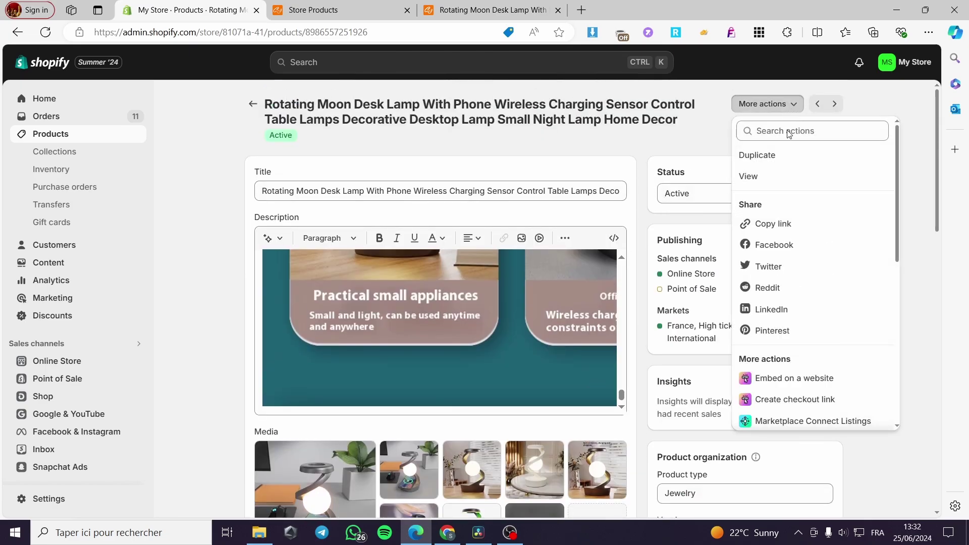
left_click(757, 178)
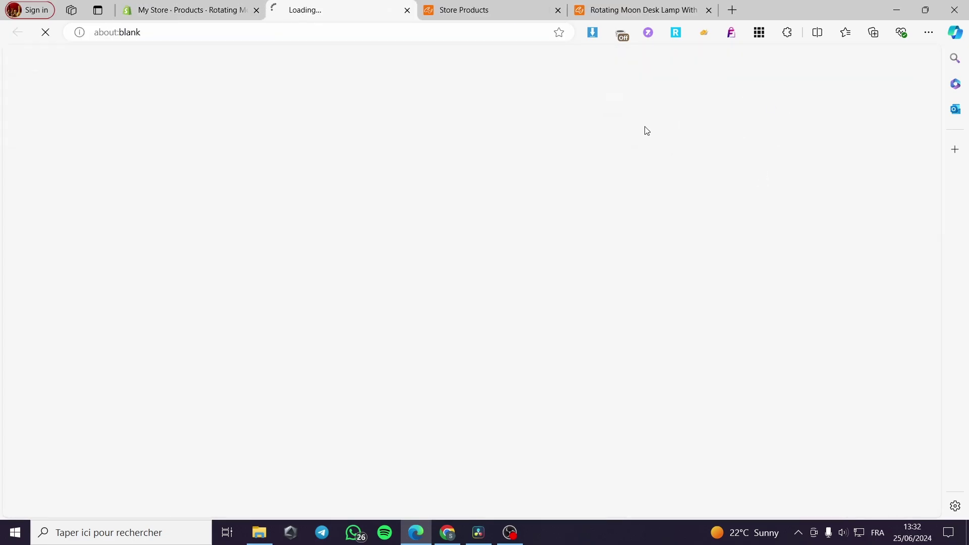
scroll(737, 283, "down", 5)
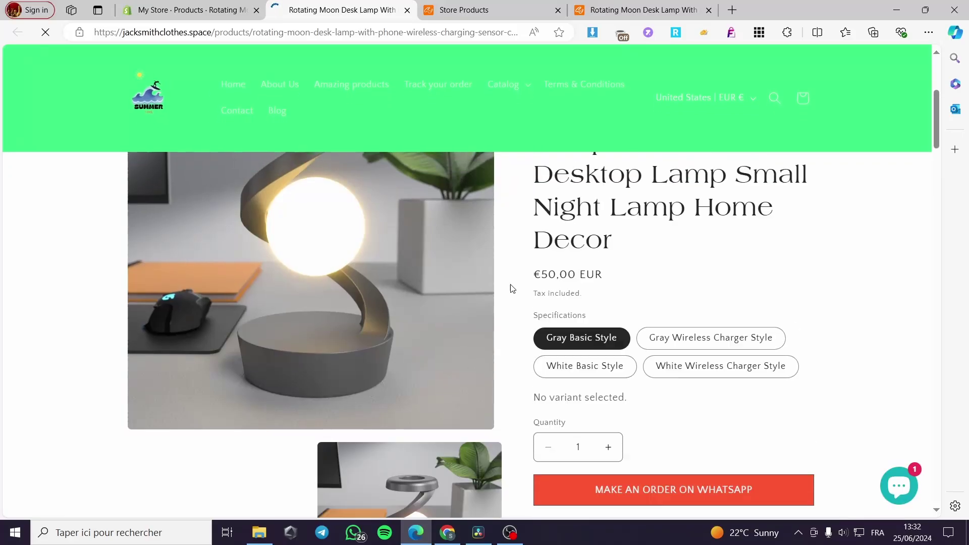
scroll(463, 288, "down", 10)
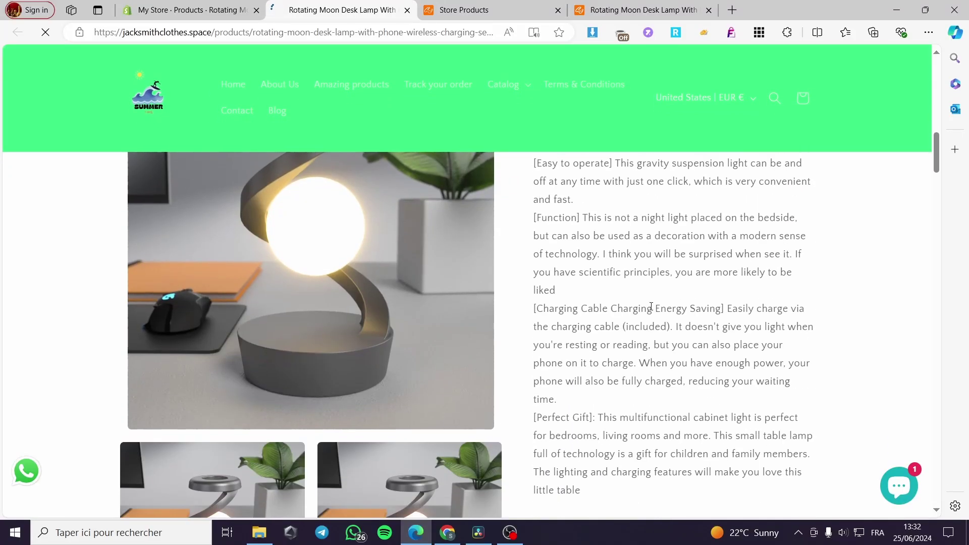
scroll(651, 307, "down", 10)
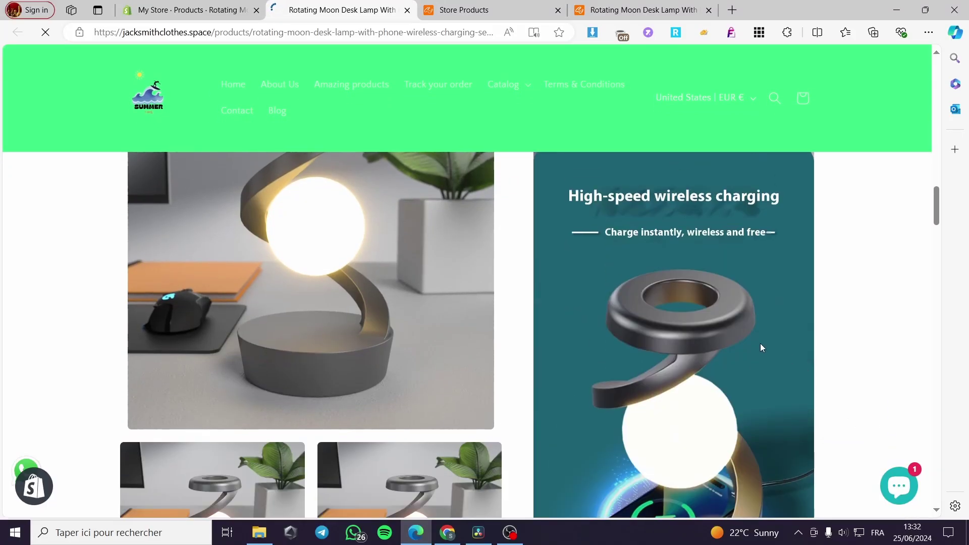
scroll(760, 343, "down", 10)
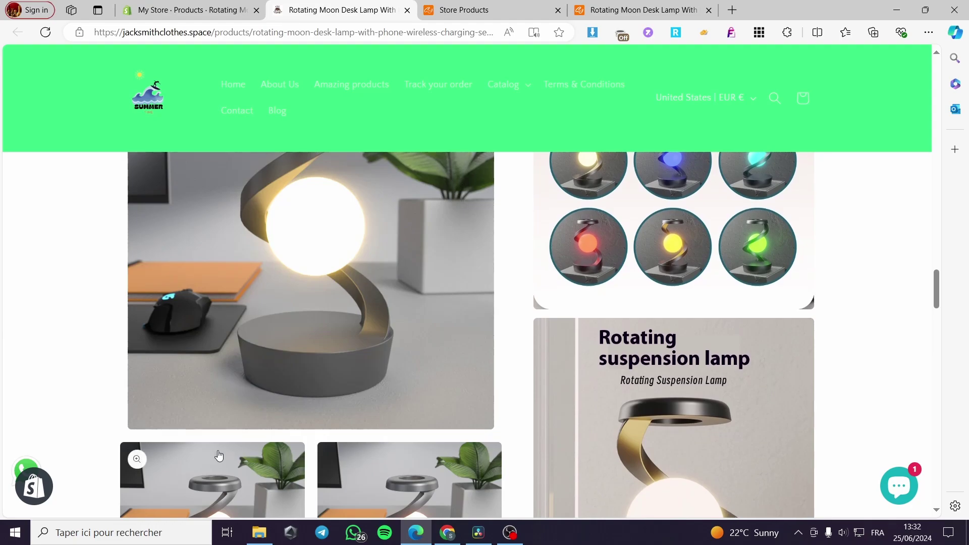
mouse_move(936, 289)
left_mouse_down()
mouse_move(937, 361)
mouse_move(929, 278)
left_mouse_up()
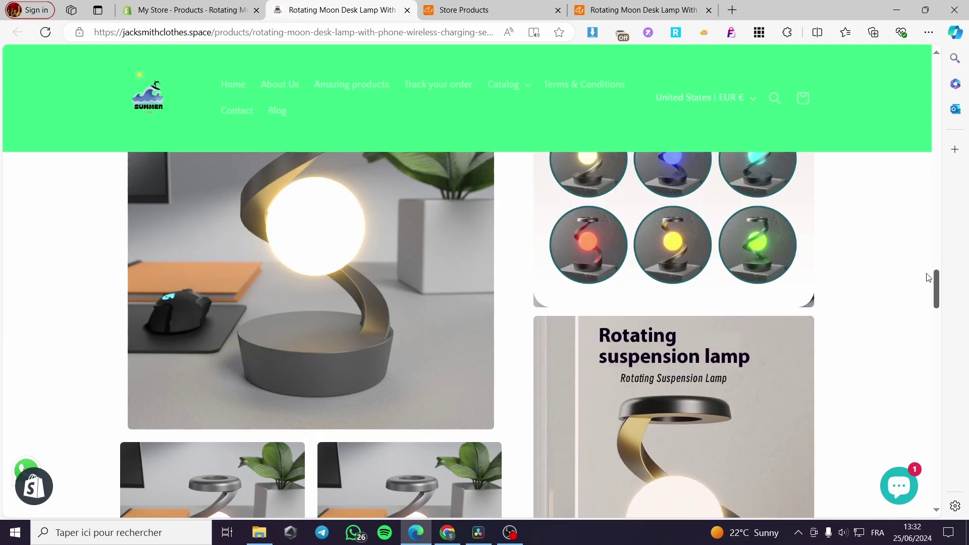
scroll(929, 277, "up", 10)
left_click(407, 10)
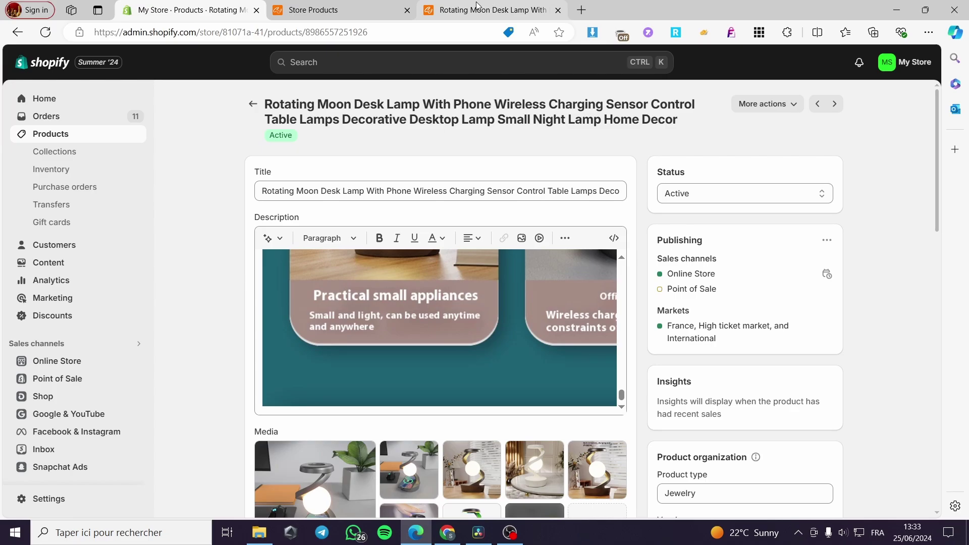
Return to the lamp's CJdropshipping product page, open its store connection page and dismiss the assistant pop-up
left_click(490, 8)
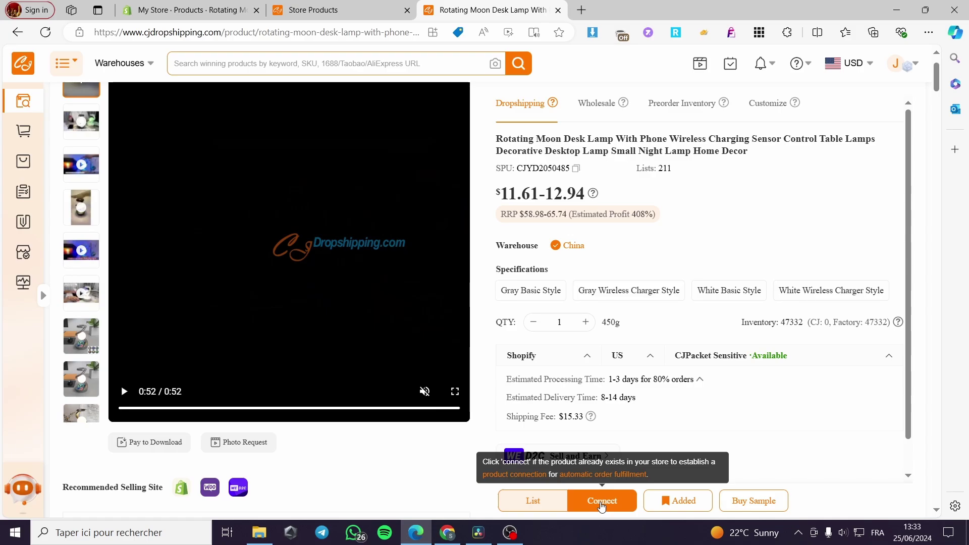
left_click(602, 507)
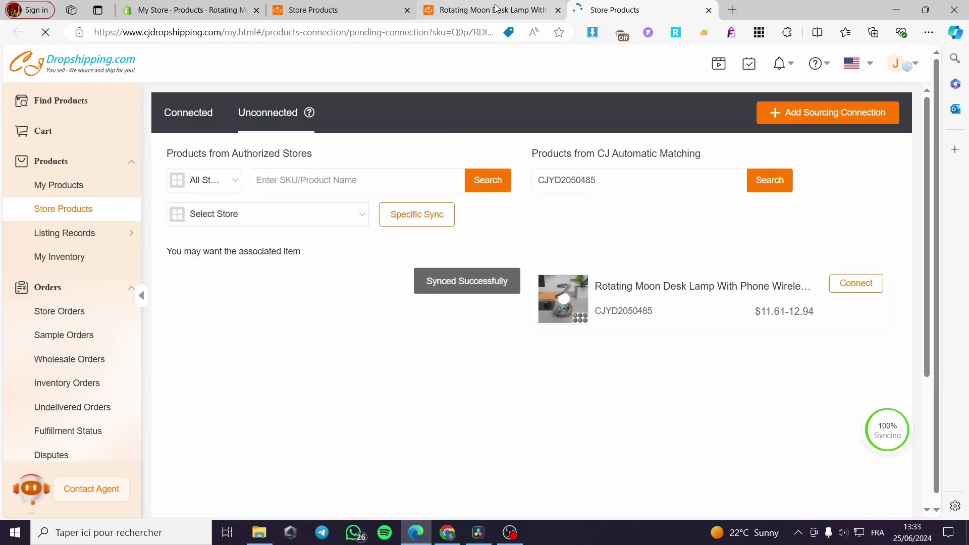
left_click(495, 9)
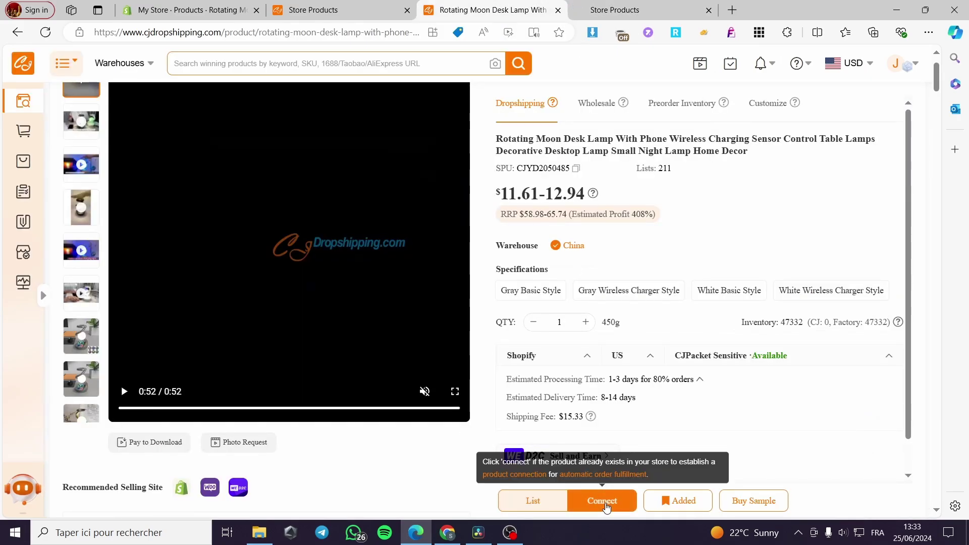
left_click(607, 508)
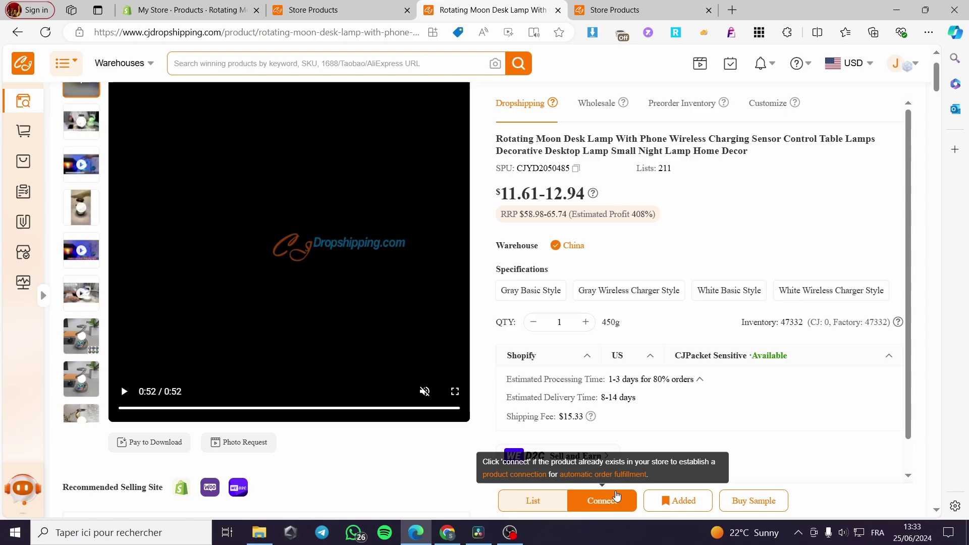
left_click(626, 6)
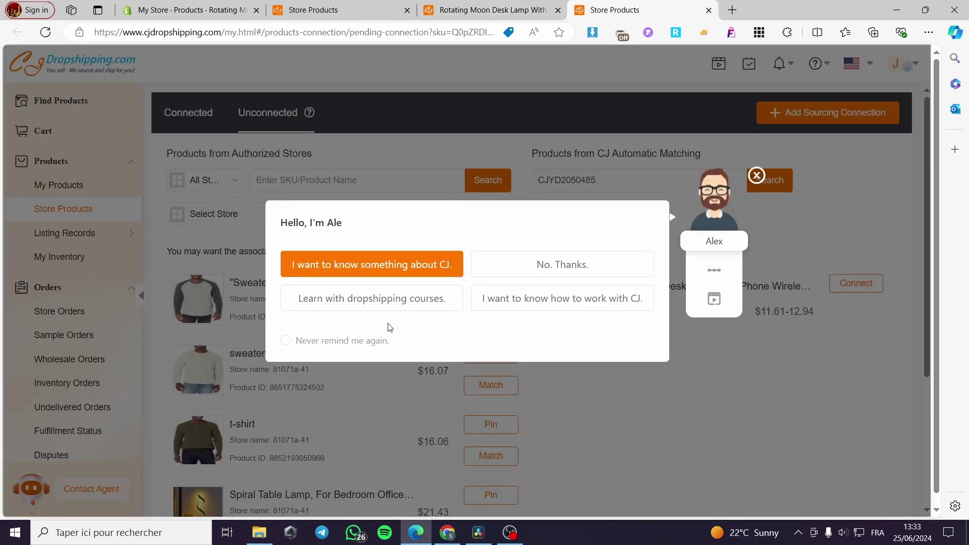
left_click(756, 175)
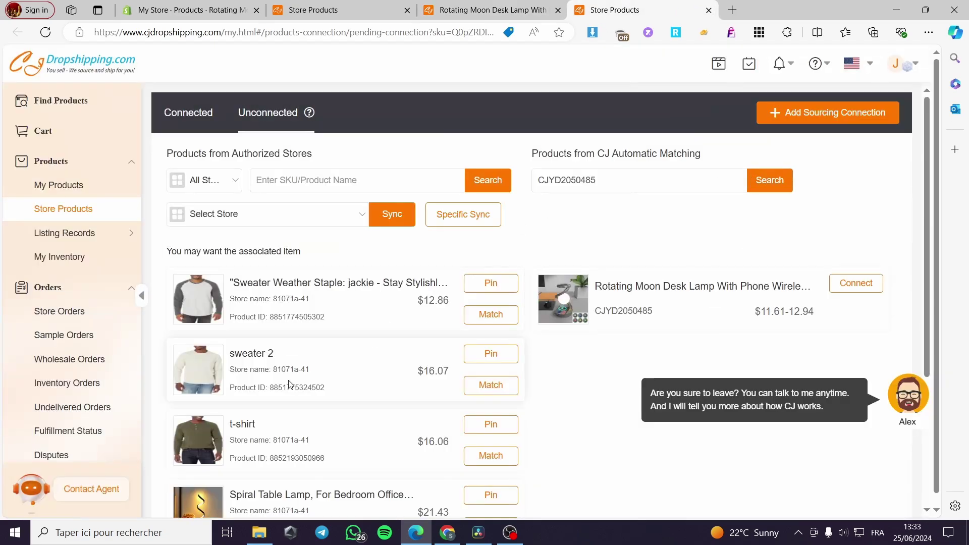
Look over the unconnected store products and select the Shopify store 81071a-41 as the store to sync
scroll(555, 407, "down", 4)
scroll(465, 402, "up", 4)
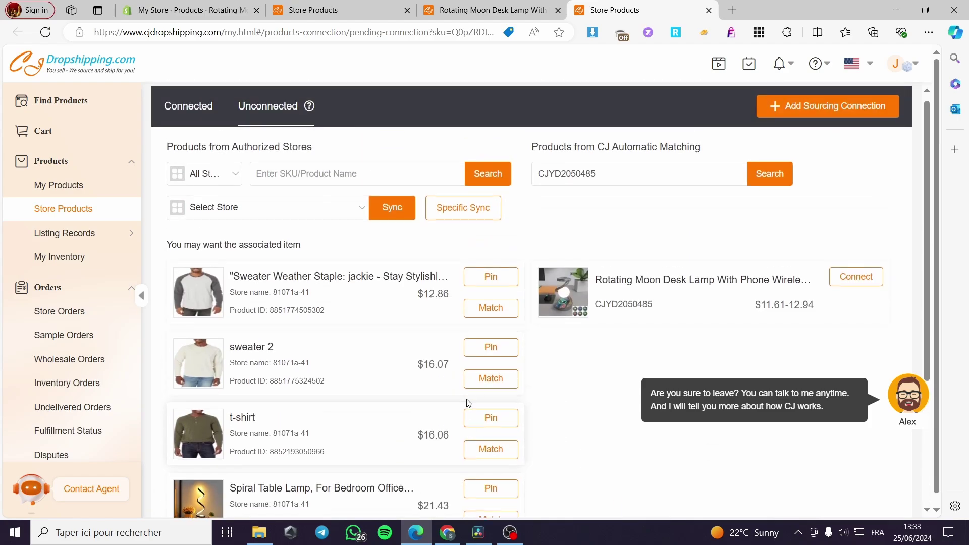
scroll(396, 355, "down", 4)
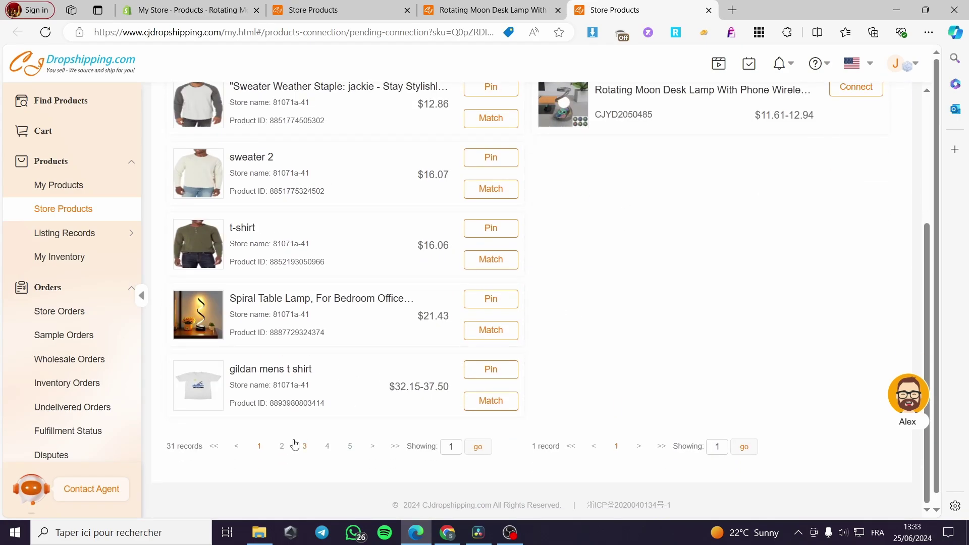
scroll(372, 450, "up", 4)
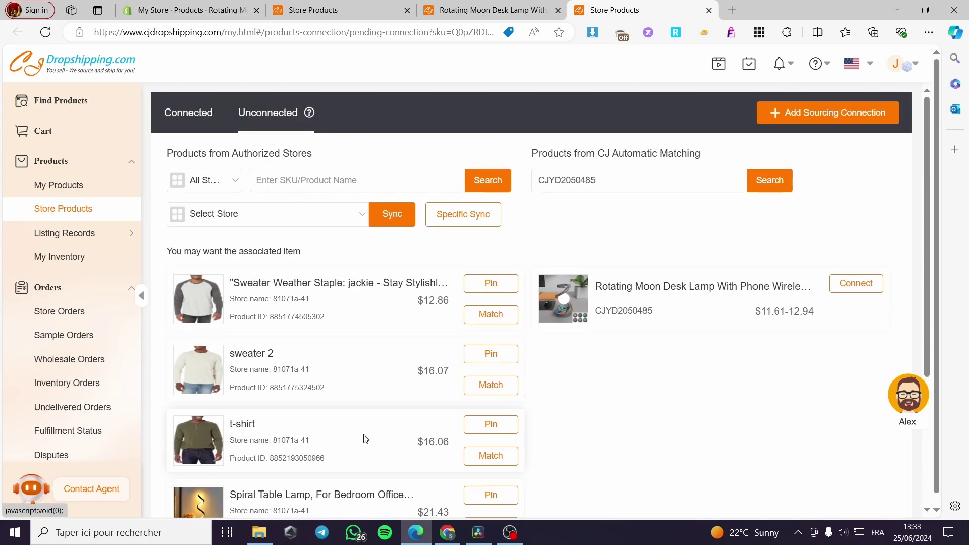
left_click(281, 224)
left_click(218, 259)
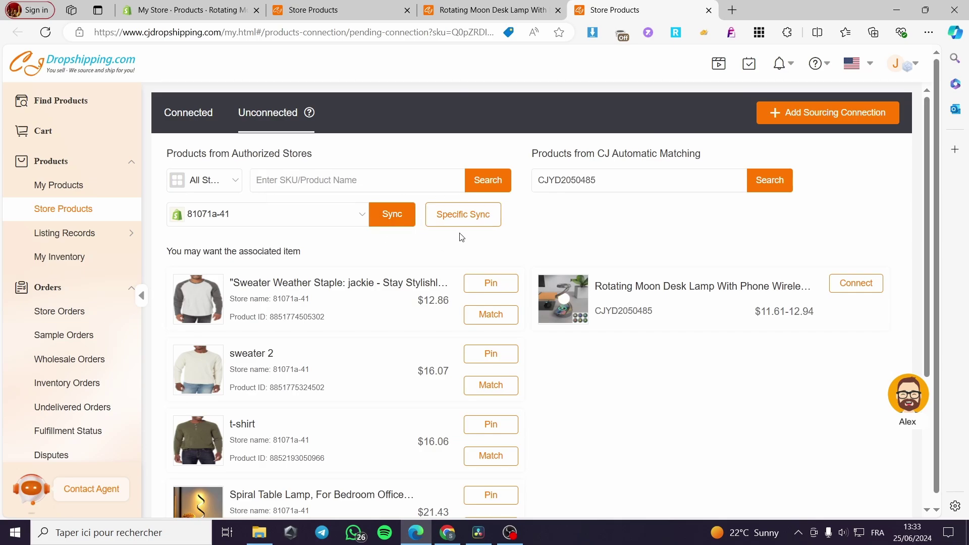
Look through the pages of unconnected store products for the Rotating Moon Desk Lamp
scroll(427, 352, "down", 1)
scroll(427, 352, "down", 4)
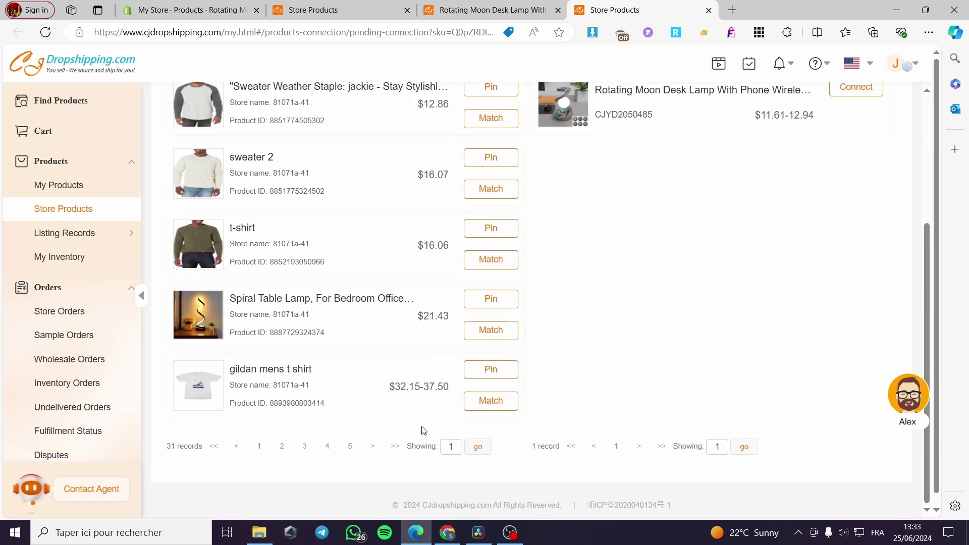
left_click(350, 447)
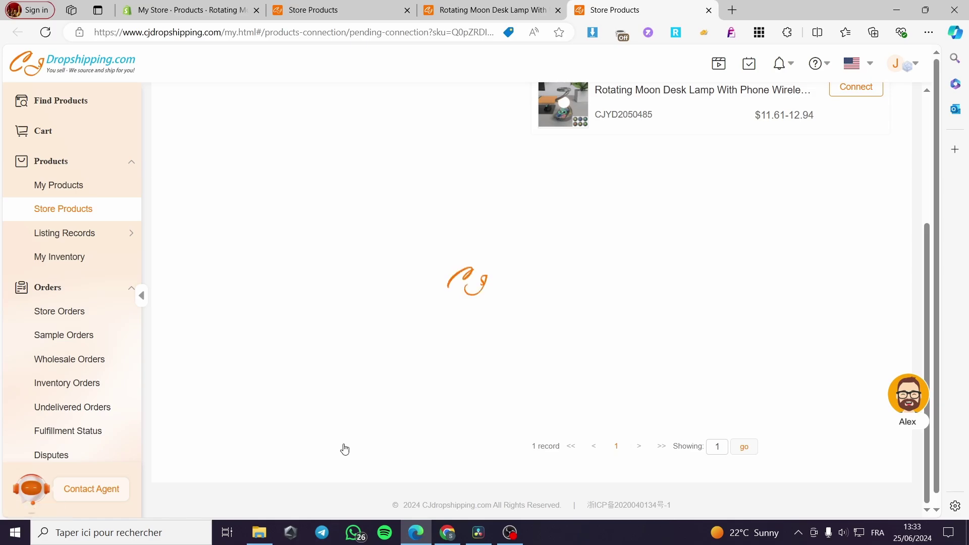
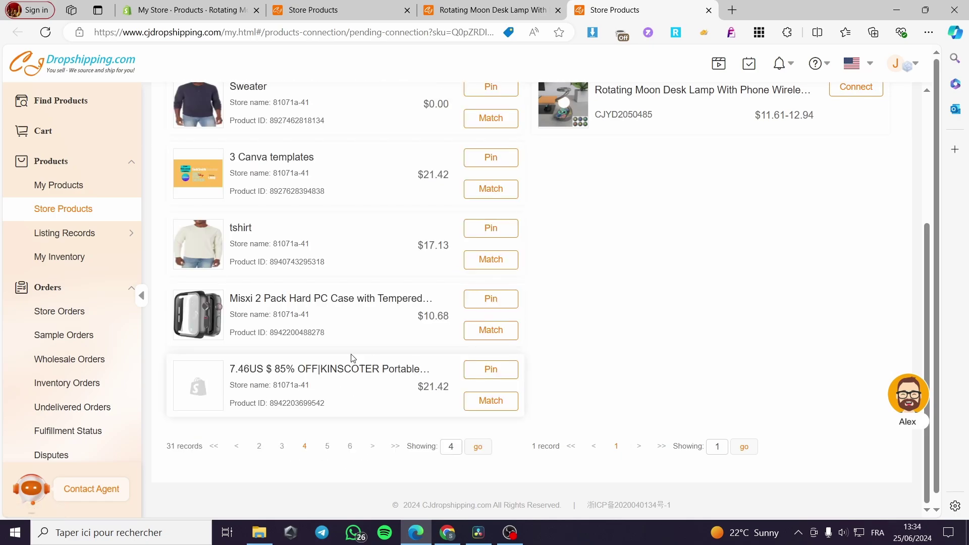
scroll(303, 394, "down", 5)
left_click(281, 447)
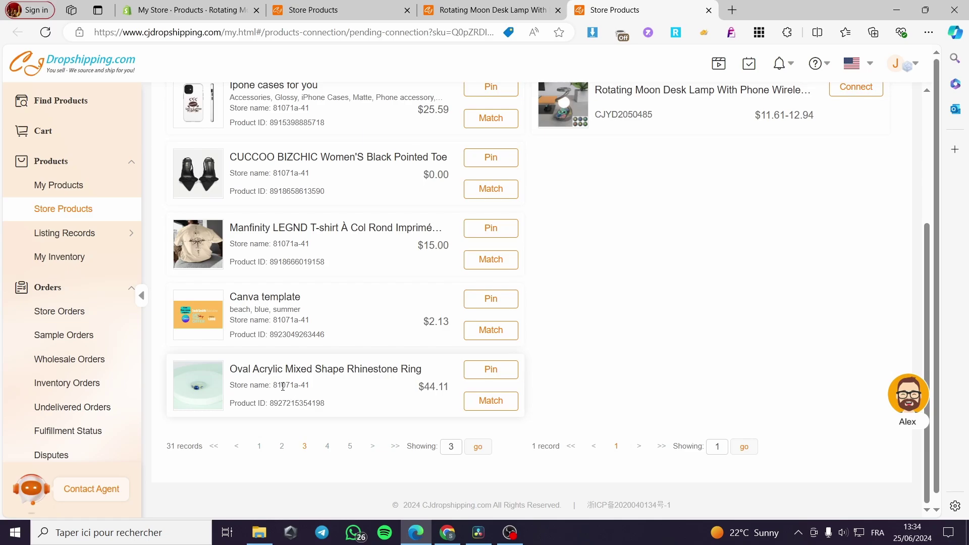
scroll(321, 433, "down", 3)
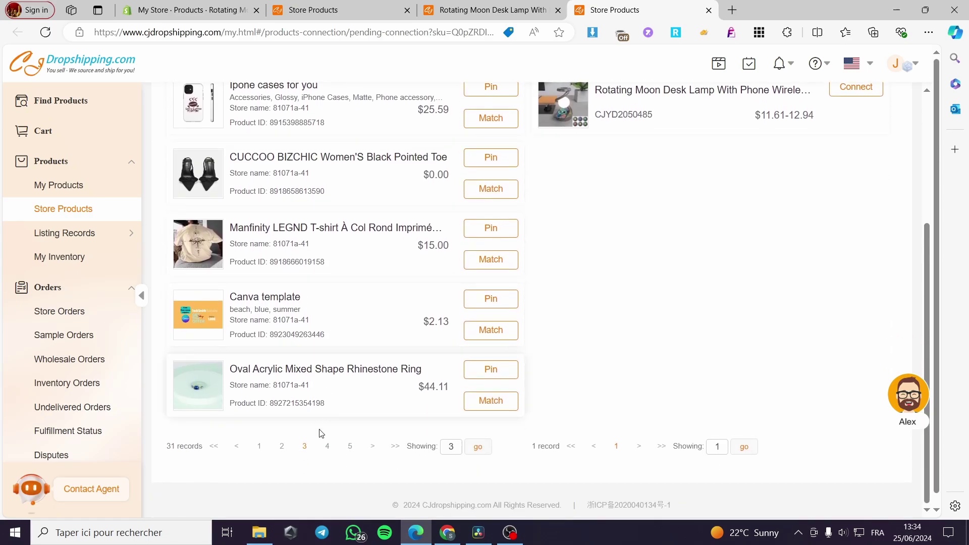
left_click(281, 447)
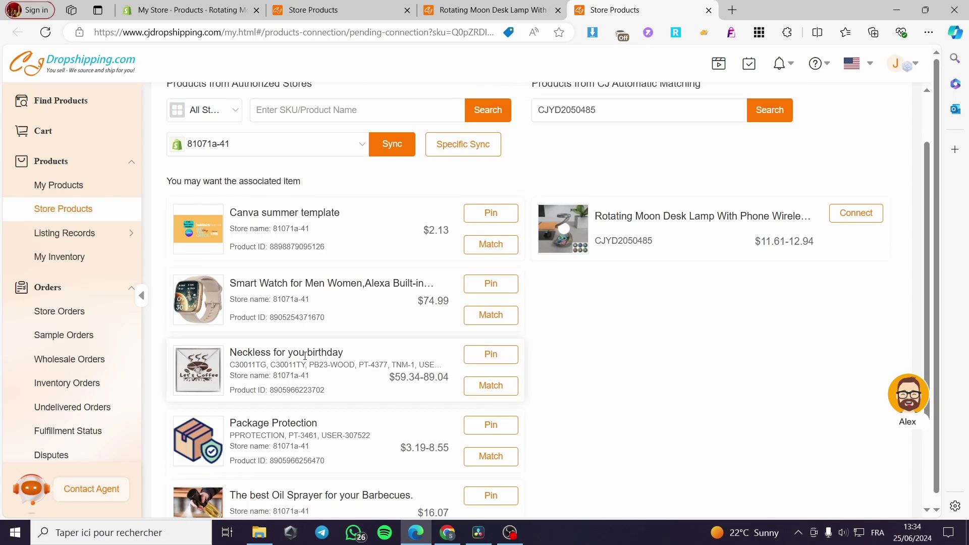
scroll(291, 421, "down", 5)
left_click(258, 447)
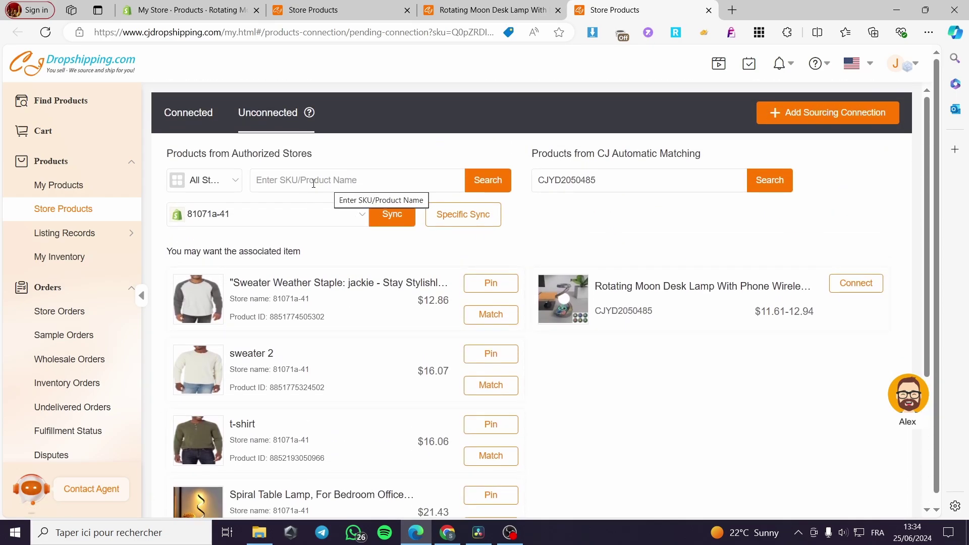
left_click(296, 183)
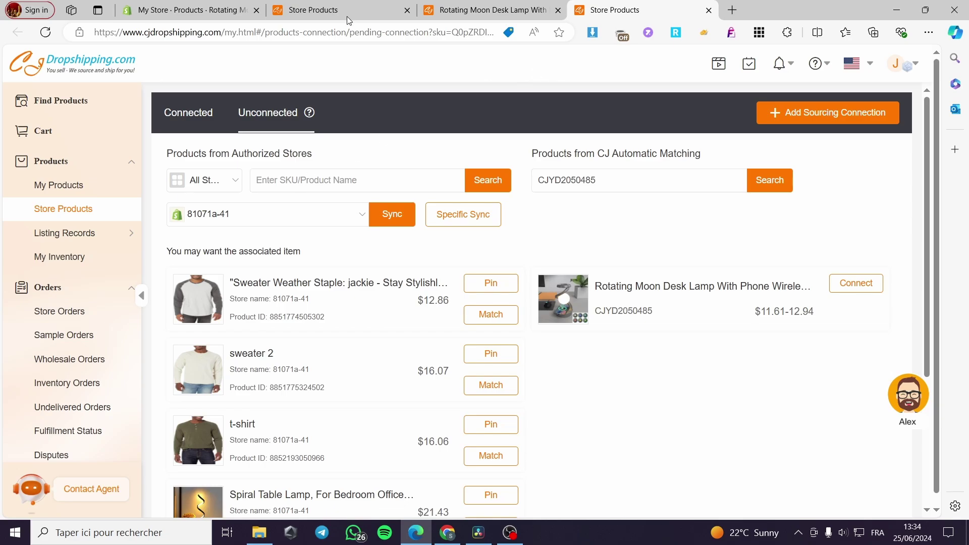
Switch to the Shopify admin, open the lamp's Gray Basic Style variant and copy its SKU
left_click(187, 10)
scroll(652, 376, "down", 5)
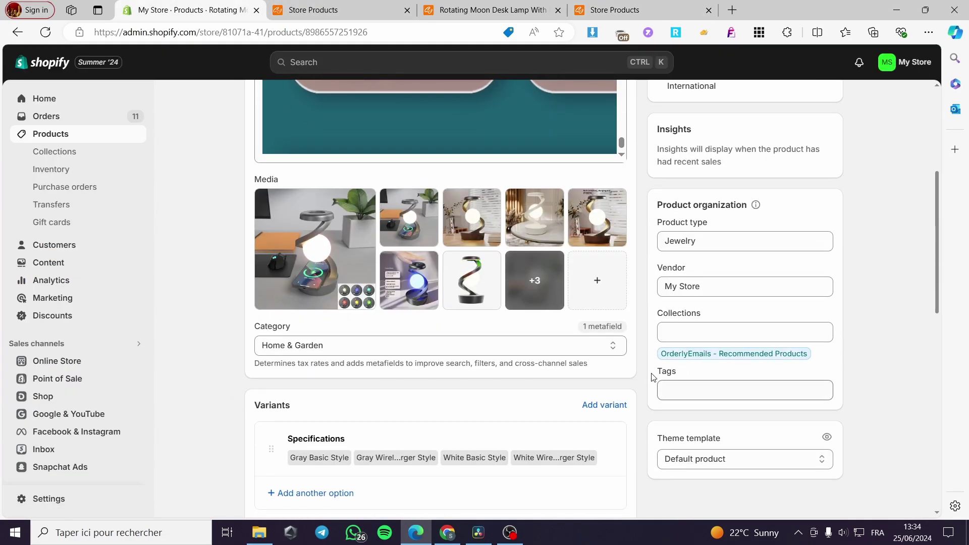
scroll(631, 379, "down", 8)
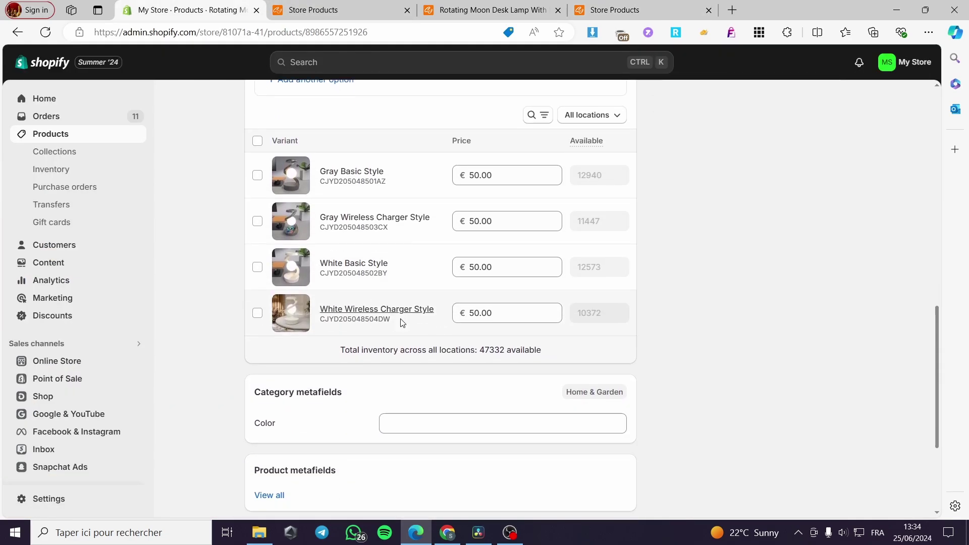
scroll(402, 324, "down", 2)
scroll(389, 357, "up", 15)
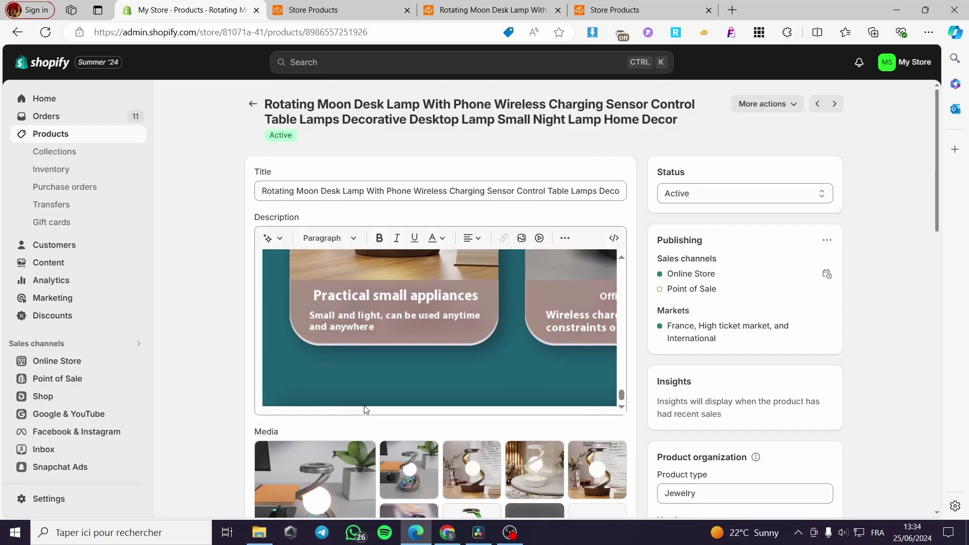
scroll(366, 410, "down", 10)
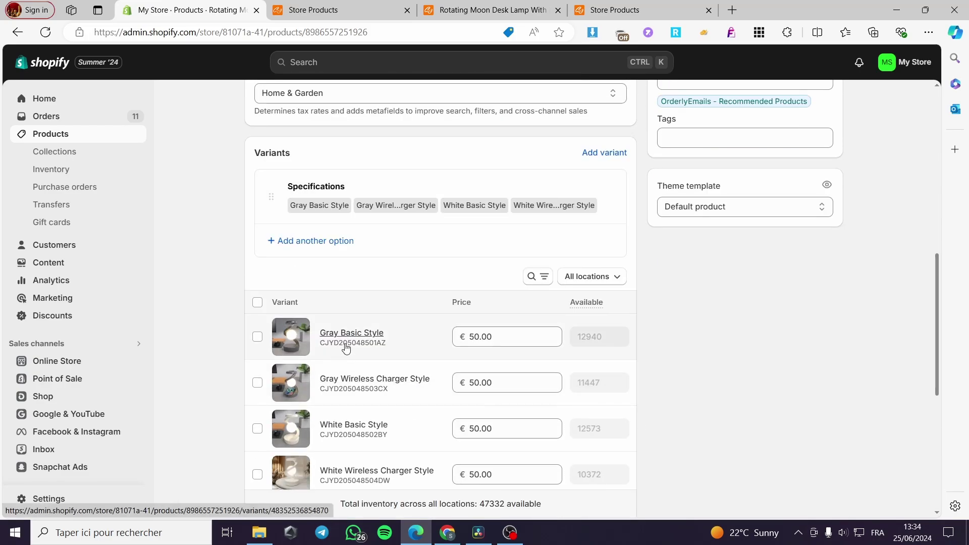
left_click(346, 347)
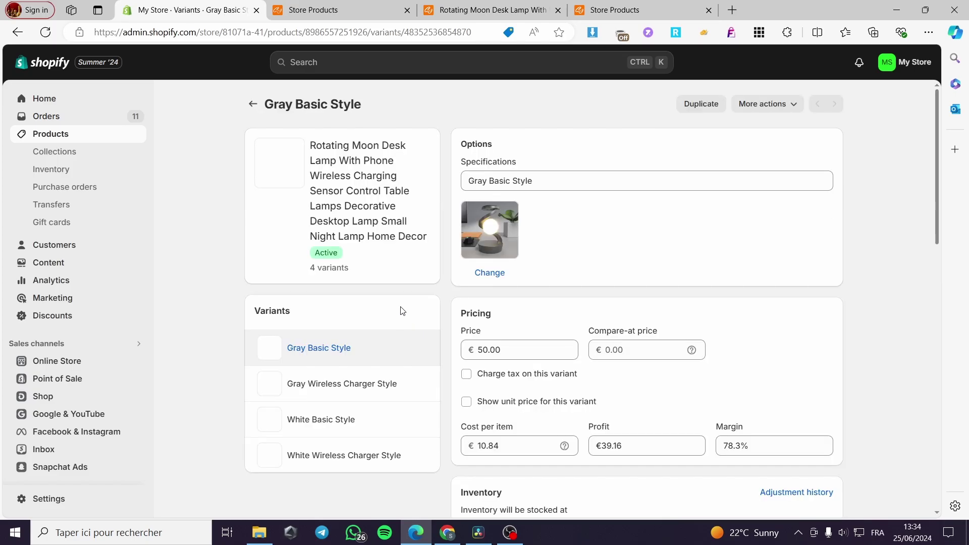
scroll(559, 320, "down", 5)
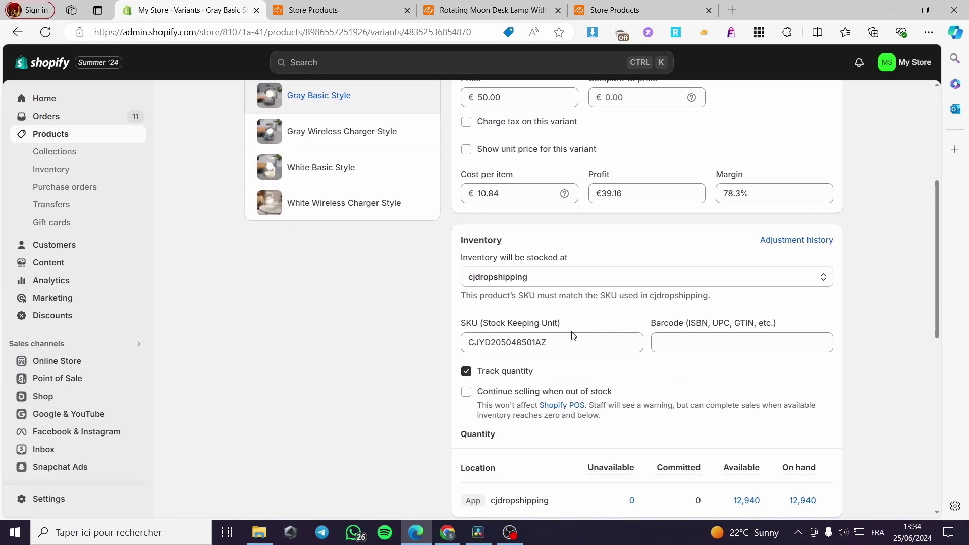
left_click_drag(550, 343, 442, 346)
key("ctrl+c")
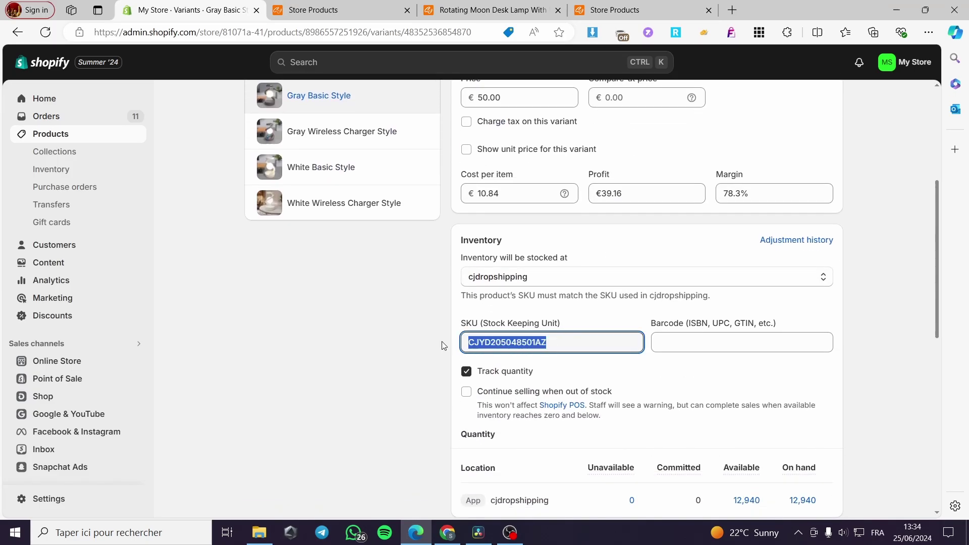
Back in CJdropshipping, search the unconnected store products for SKU CJYD205048501AZ and open the connection list for it
left_click(390, 7)
left_click(579, 8)
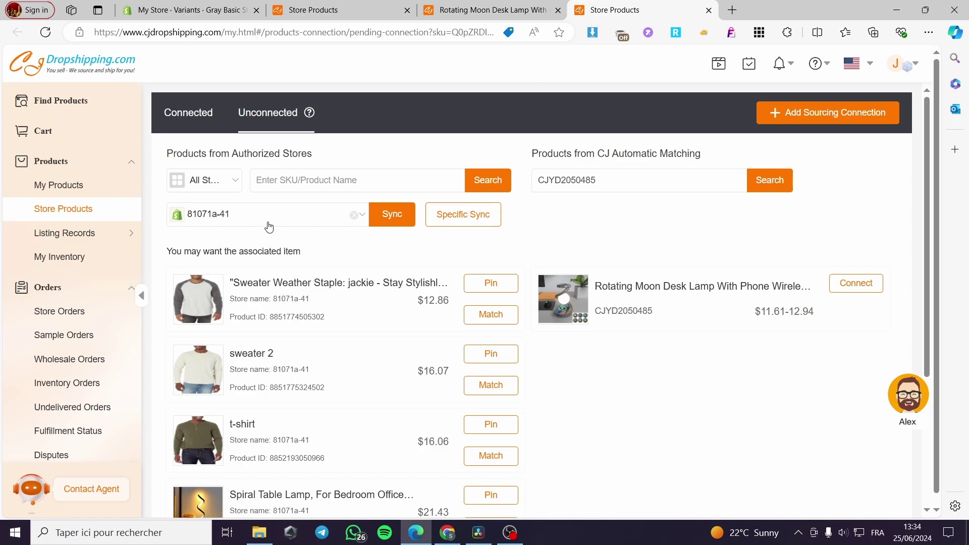
left_click(365, 185)
key("ctrl+v")
left_click(488, 180)
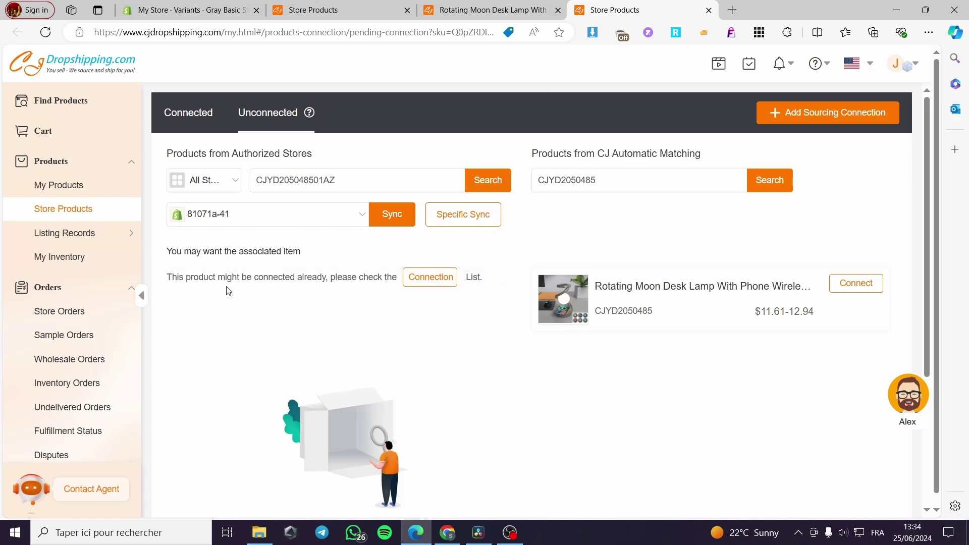
left_click(432, 277)
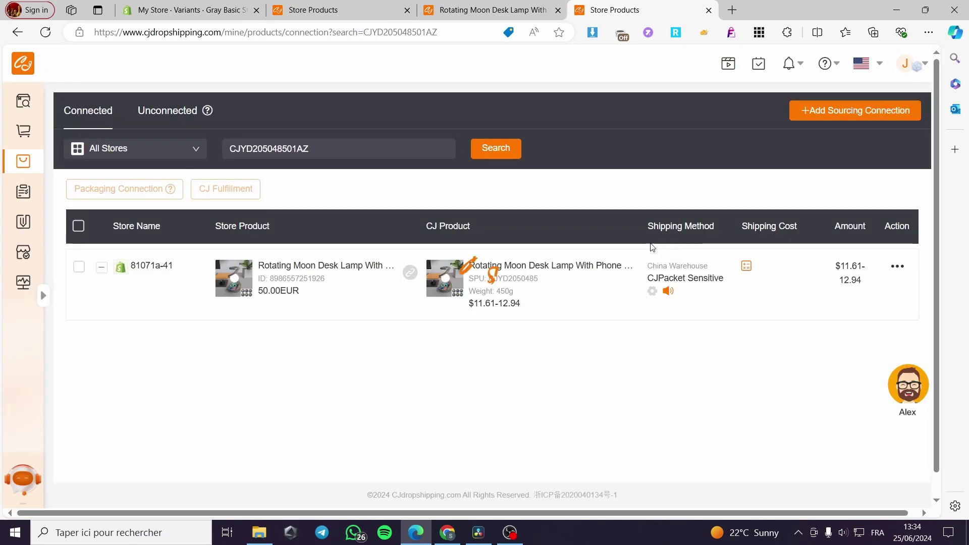
Select the connected lamp with all its variants and apply CJ Fulfillment with fulfillment and inventory management by CJ both set to Yes
left_click(79, 271)
scroll(412, 288, "down", 3)
scroll(411, 288, "up", 2)
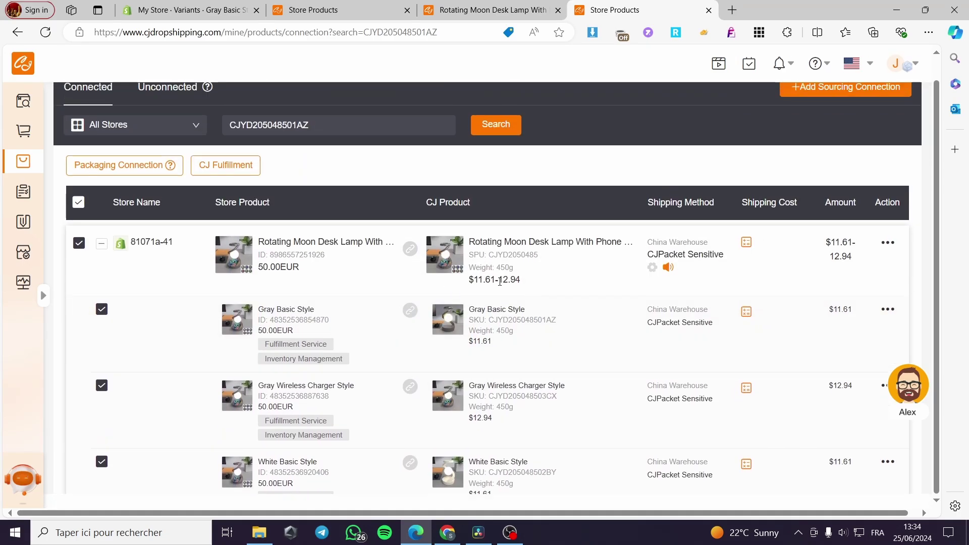
mouse_move(888, 246)
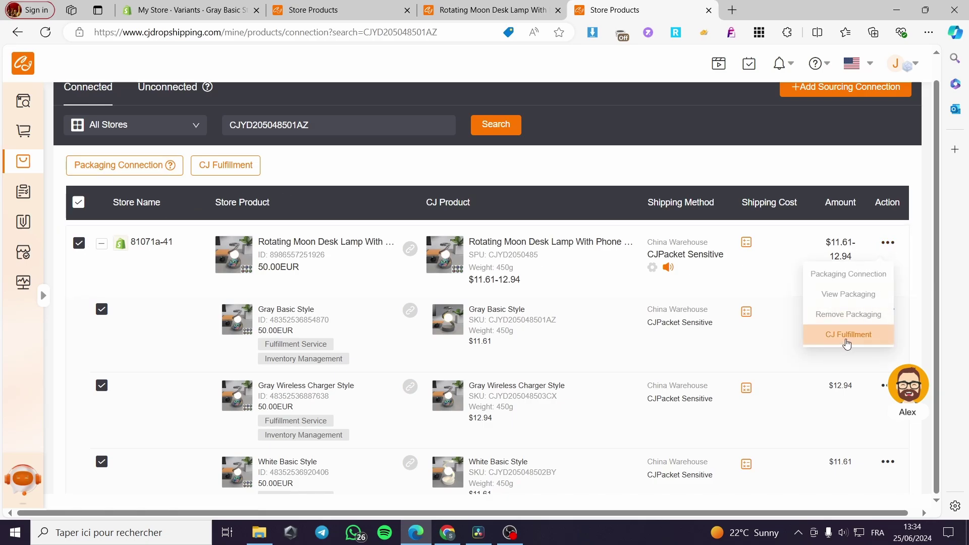
left_click(847, 341)
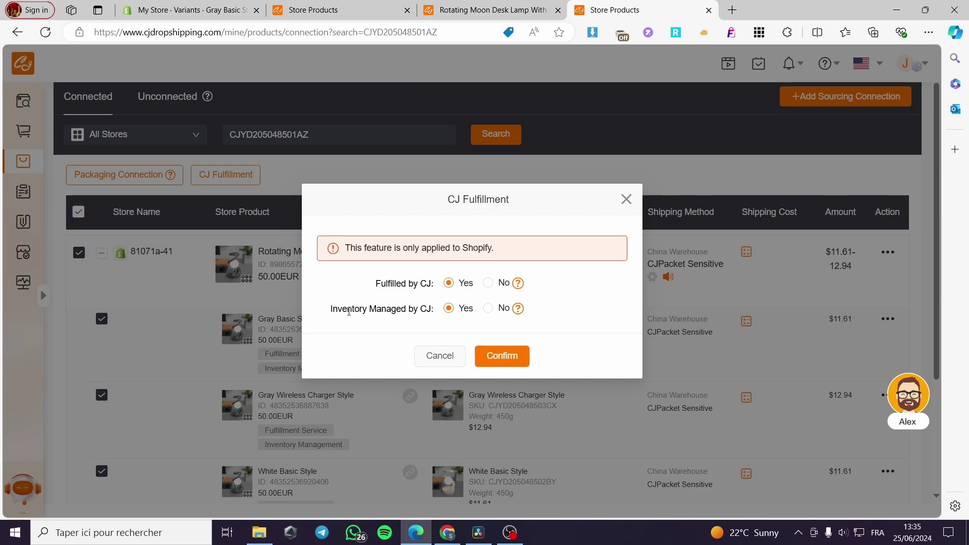
left_click(498, 354)
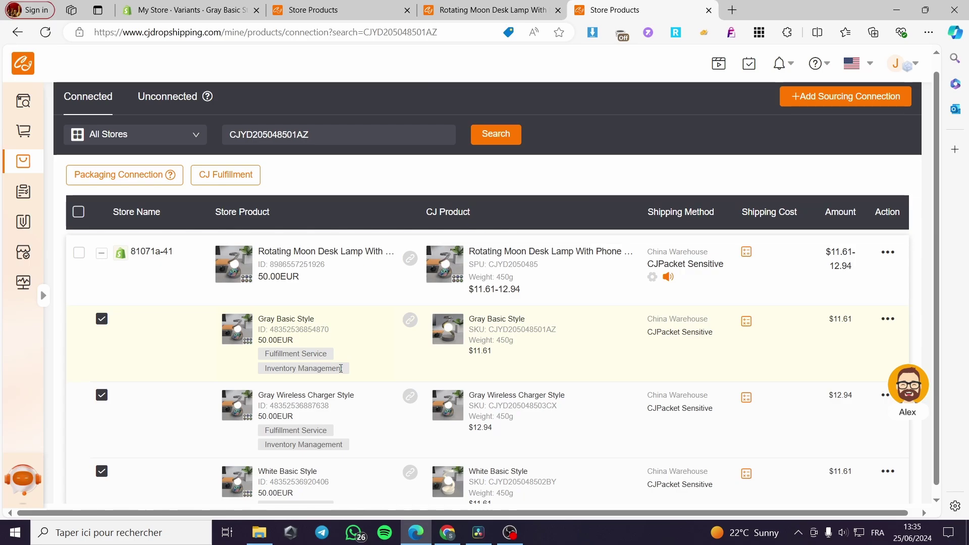
scroll(372, 372, "down", 3)
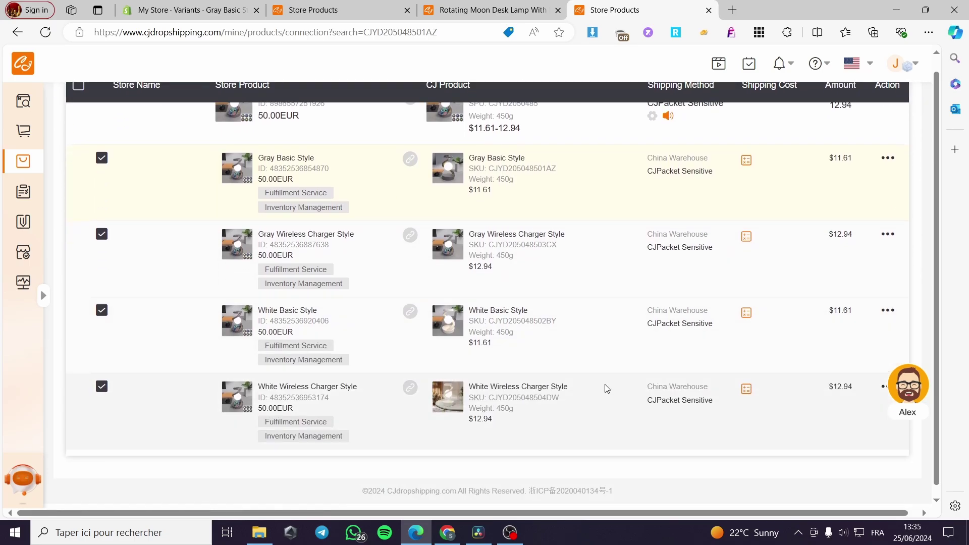
scroll(538, 384, "up", 3)
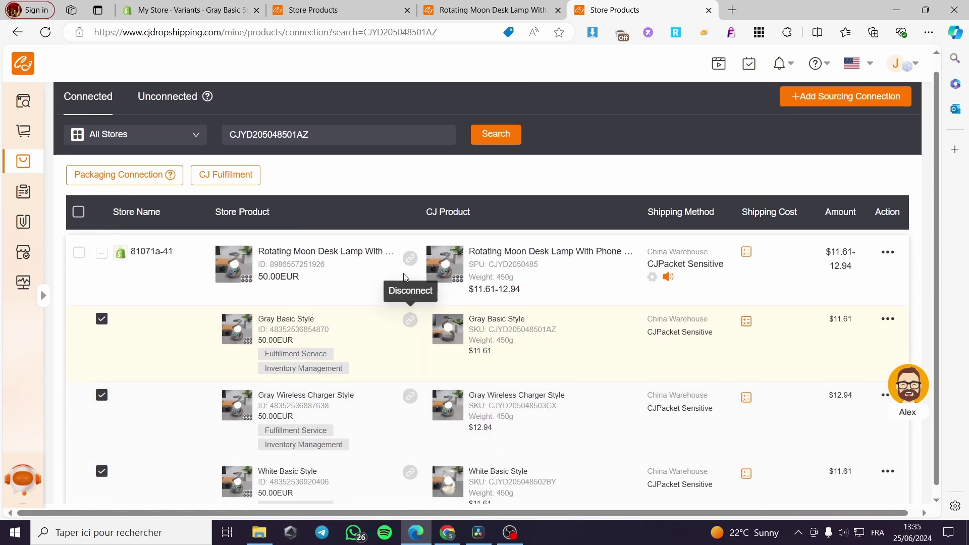